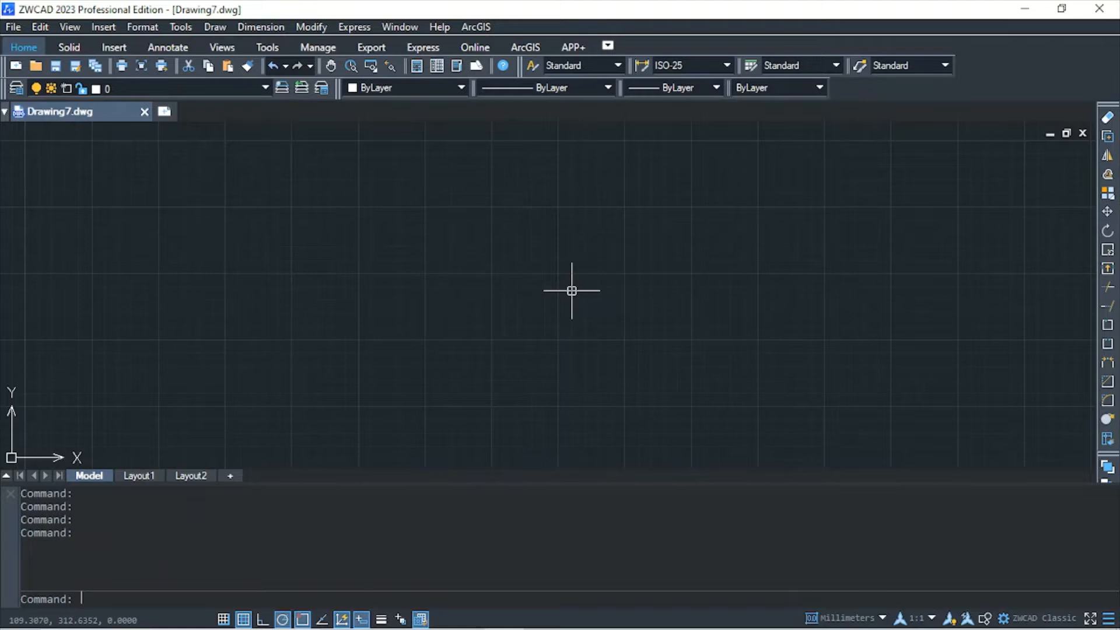
# Switch to the front view and draw a 4 mm line straight up from the origin at 0,0
pyautogui.click(209, 45)
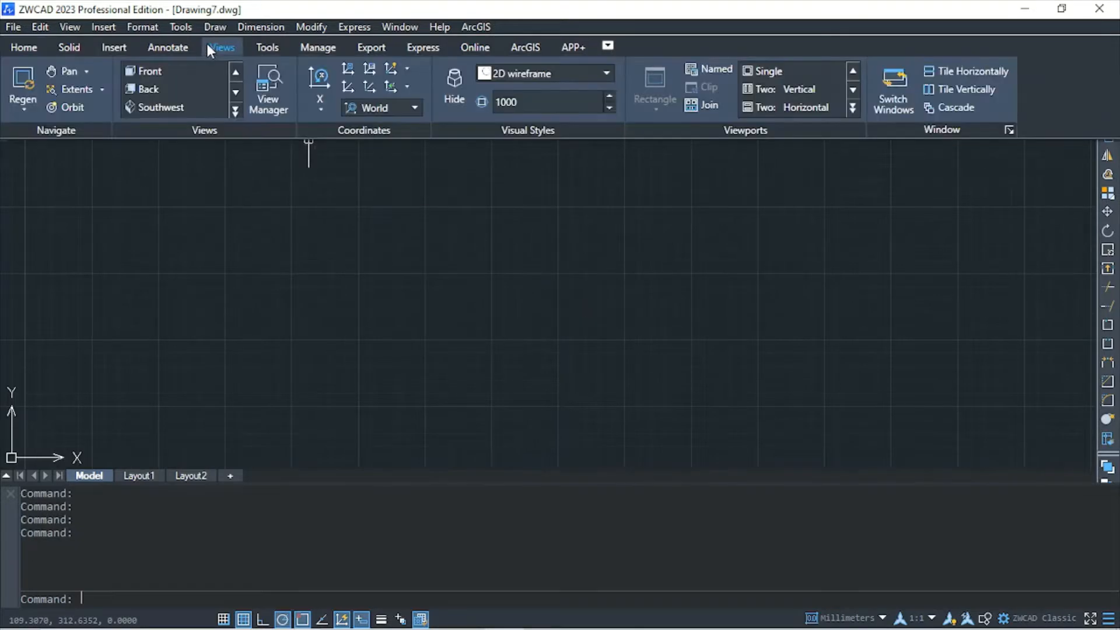
pyautogui.click(198, 68)
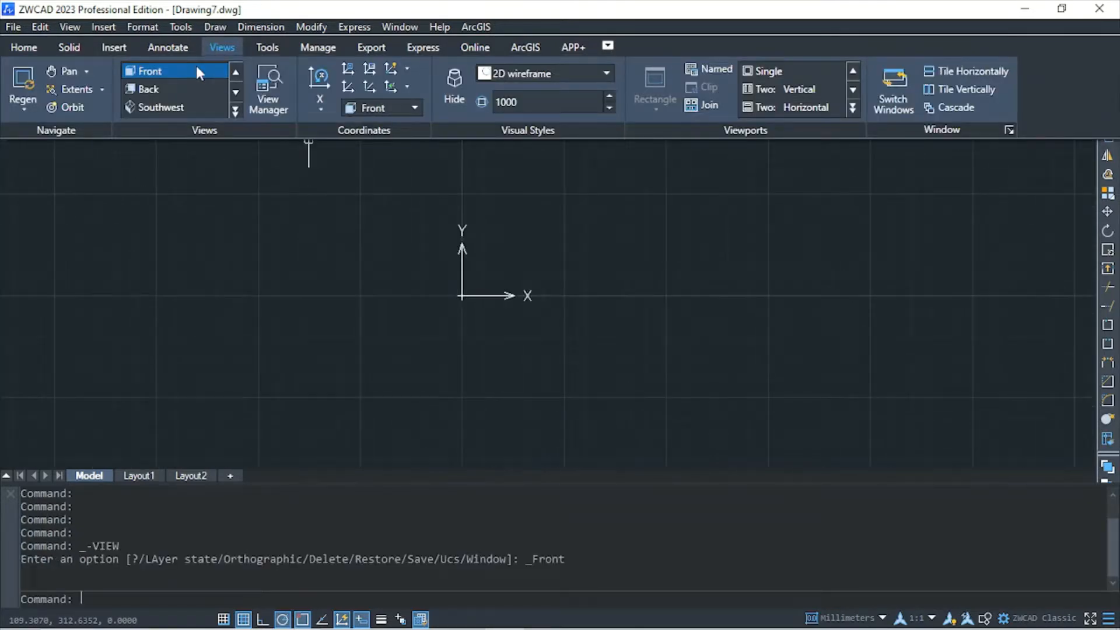
pyautogui.click(28, 45)
pyautogui.click(25, 93)
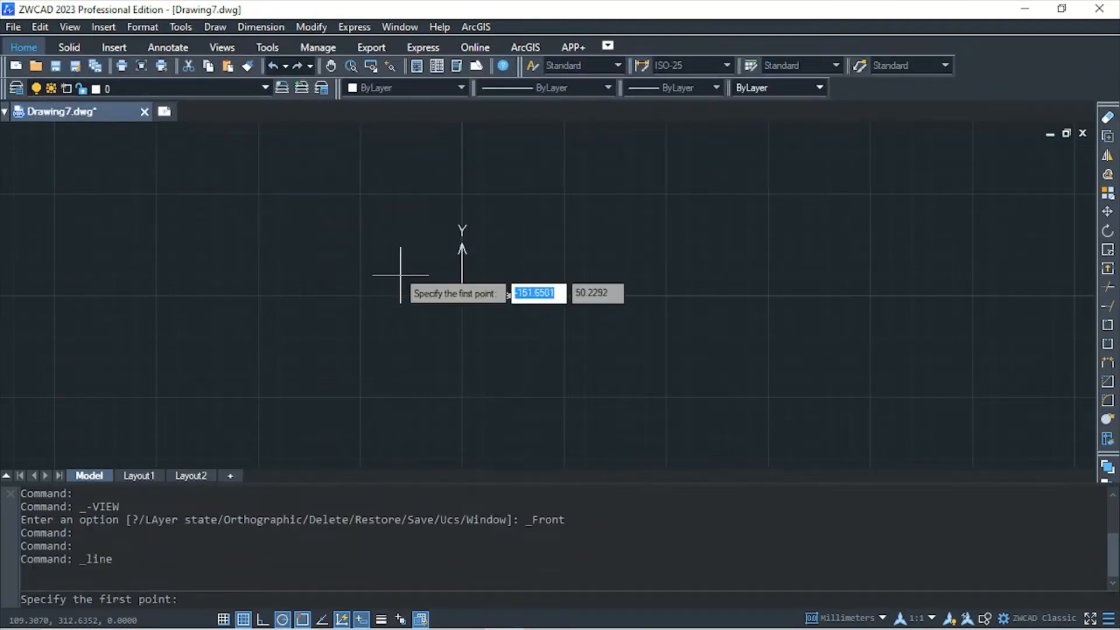
pyautogui.write('0,0')
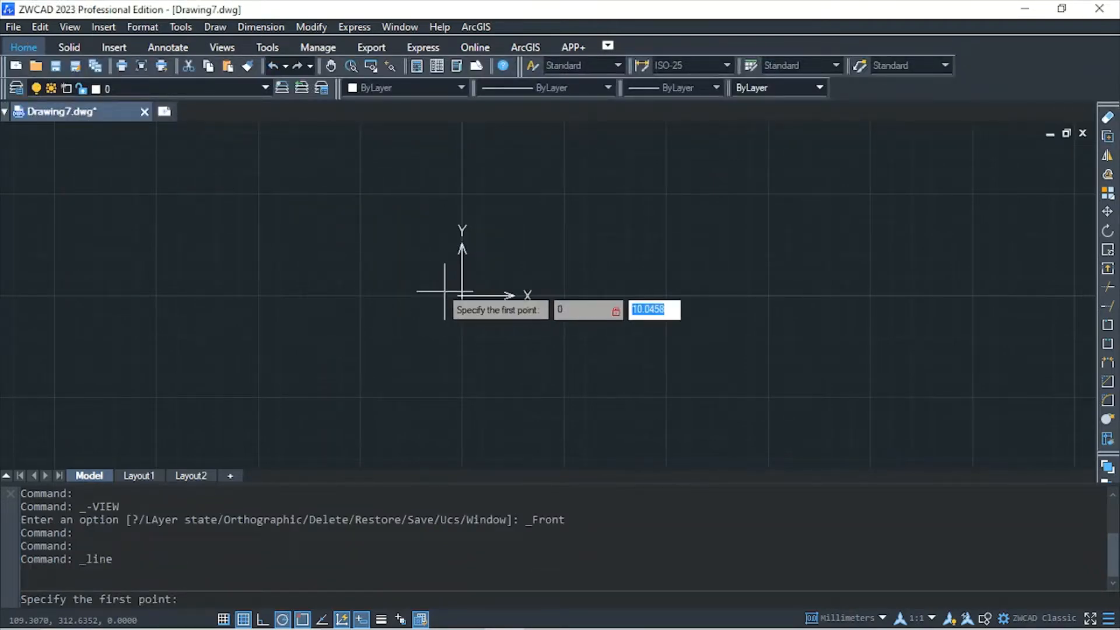
pyautogui.press('Return')
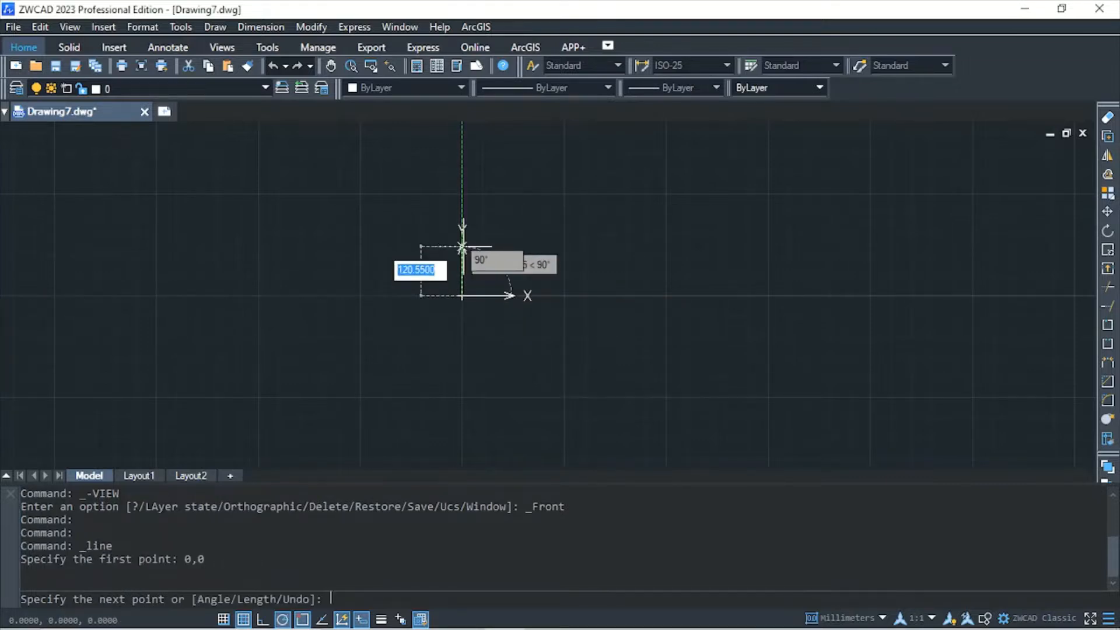
pyautogui.write('4')
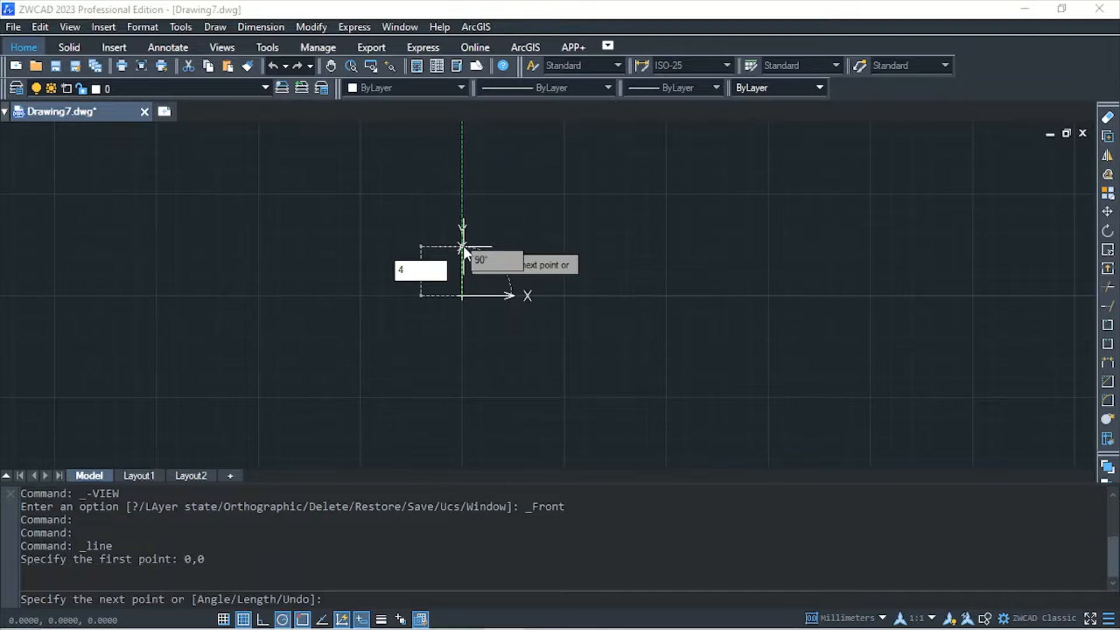
pyautogui.press('Return')
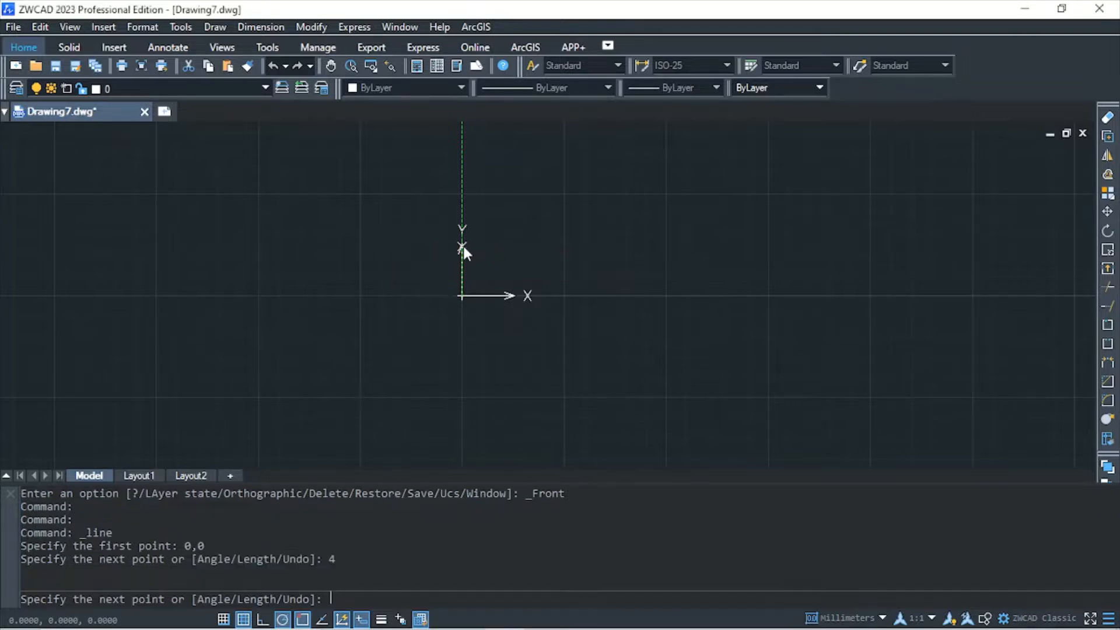
# Continue the outline with a 30 mm horizontal line toward negative X and a 5 mm line straight up
pyautogui.scroll(4, 463, 246)
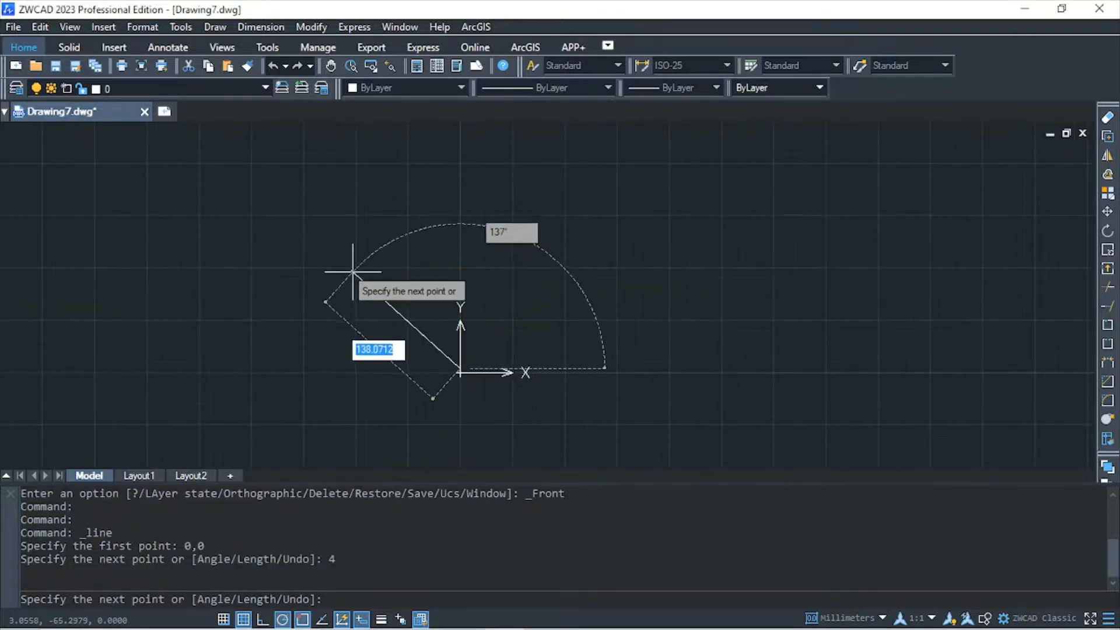
pyautogui.scroll(5, 303, 368)
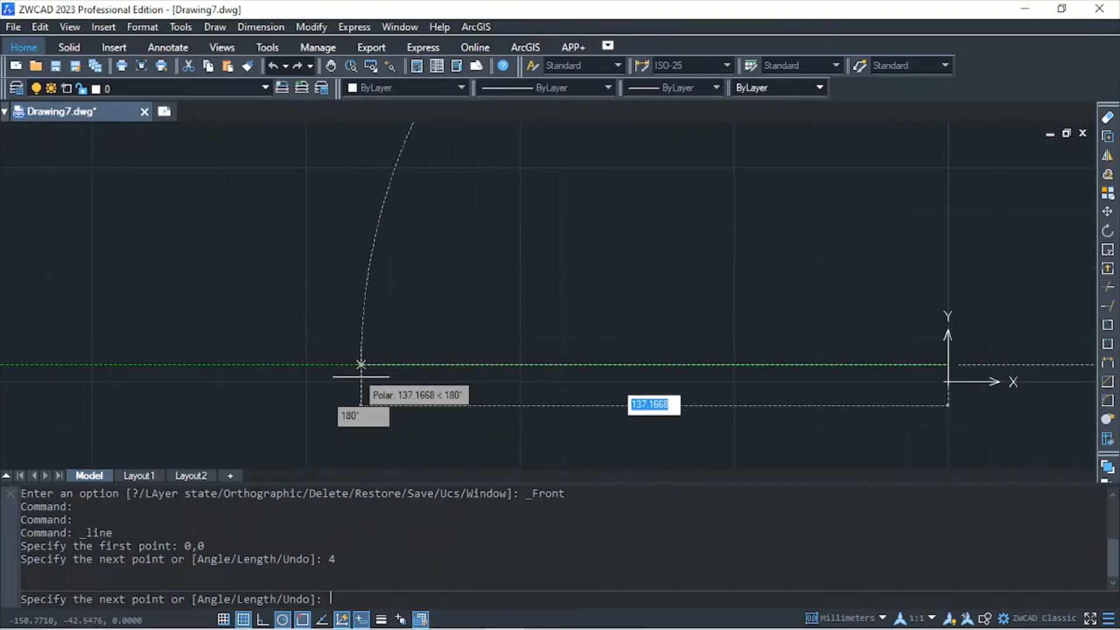
pyautogui.write('30')
pyautogui.press('Return')
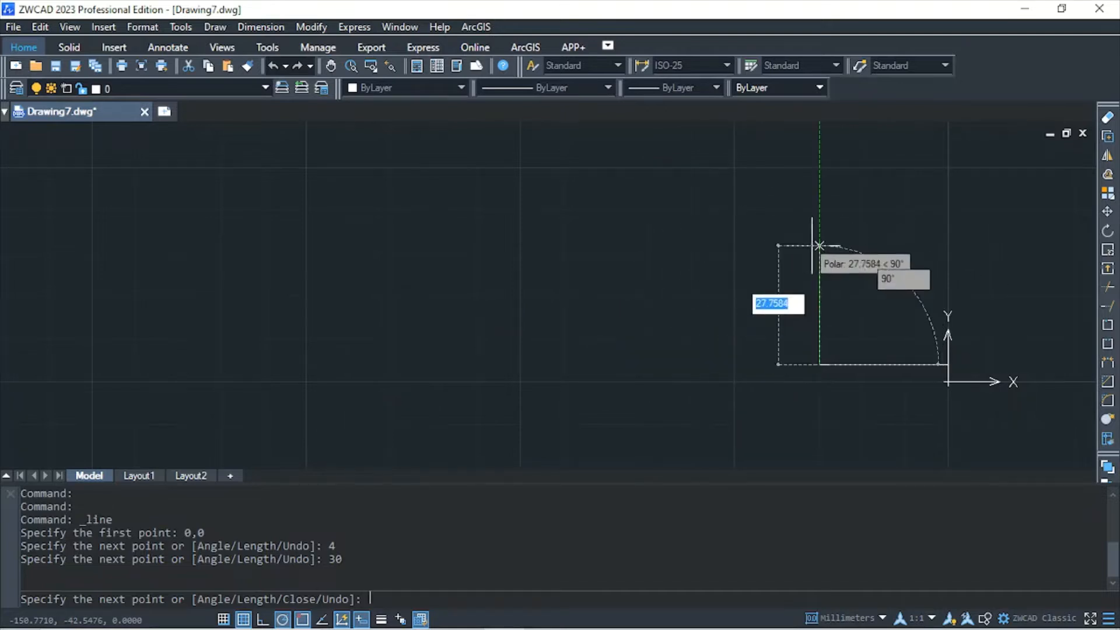
pyautogui.moveTo(819, 246); pyautogui.dragTo(565, 257, button='middle')
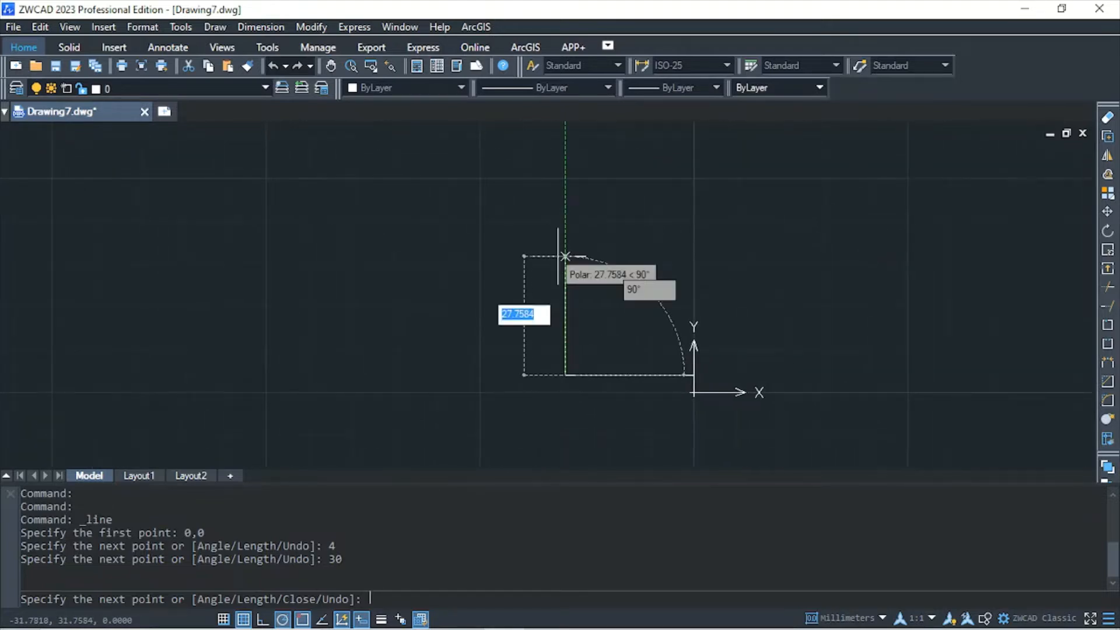
pyautogui.write('5')
pyautogui.press('Return')
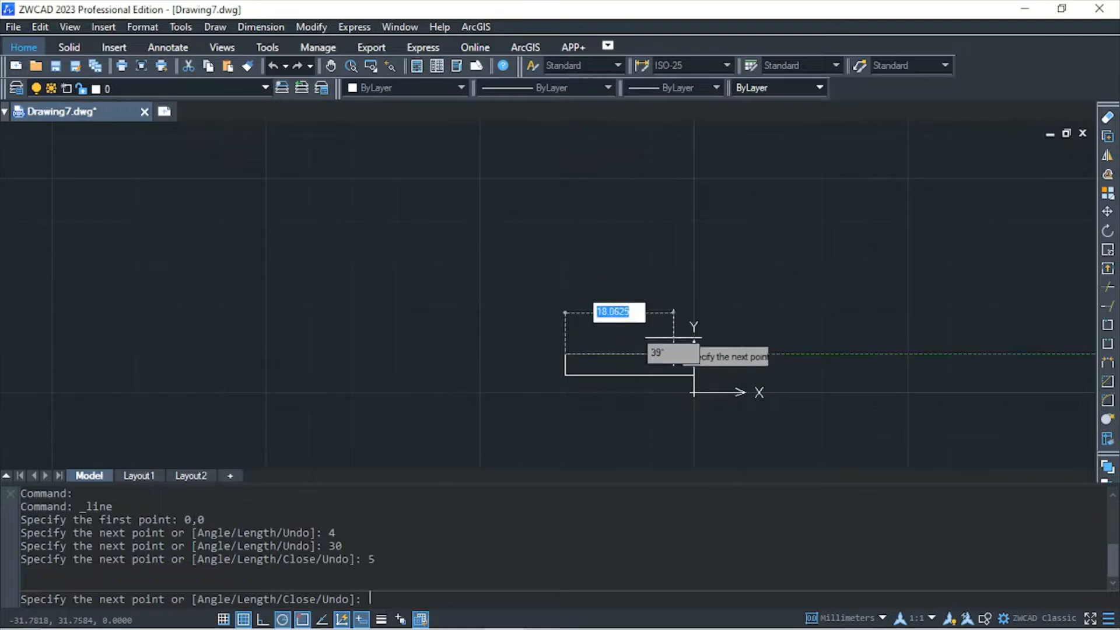
# Extend the outline 29 mm horizontally toward positive X, and add a 70 mm wall line rising at about 85°
pyautogui.write('29')
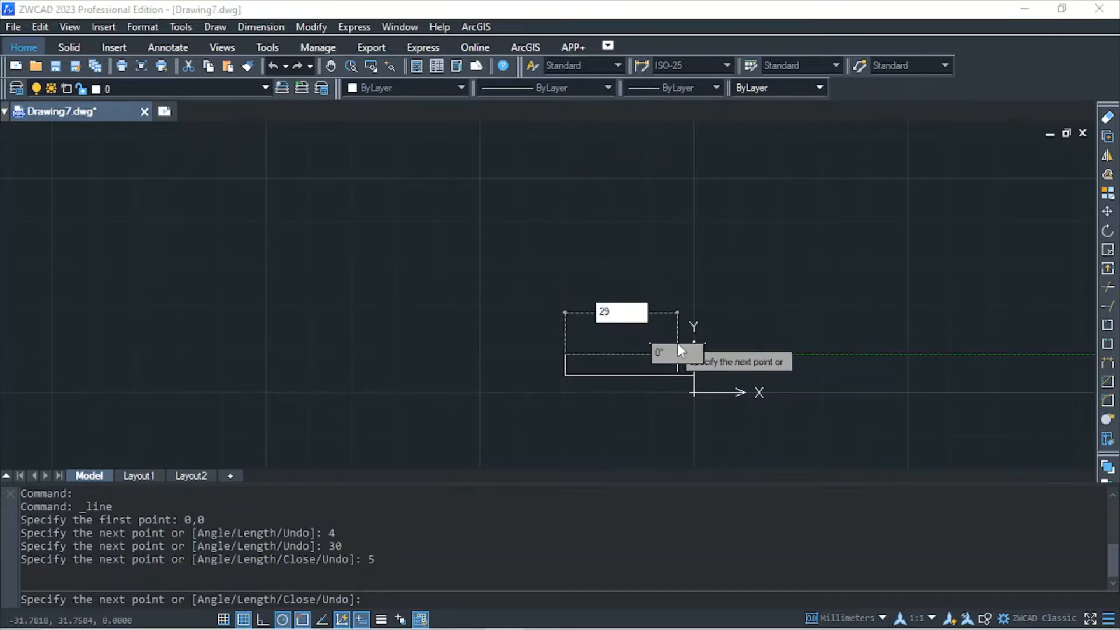
pyautogui.press('Return')
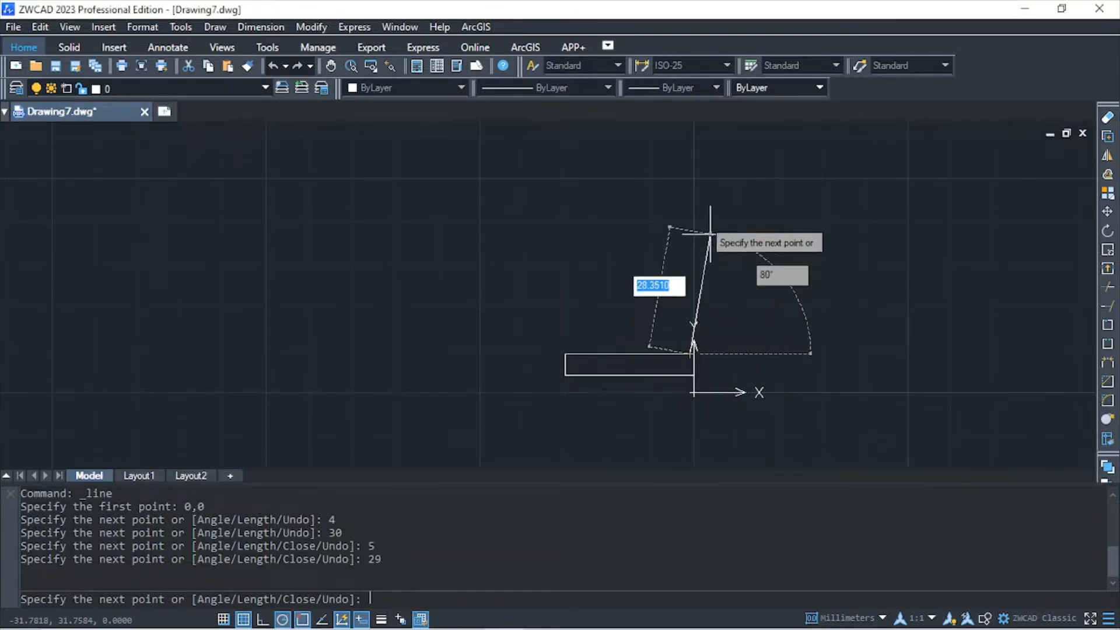
pyautogui.moveTo(681, 237); pyautogui.dragTo(567, 308, button='middle')
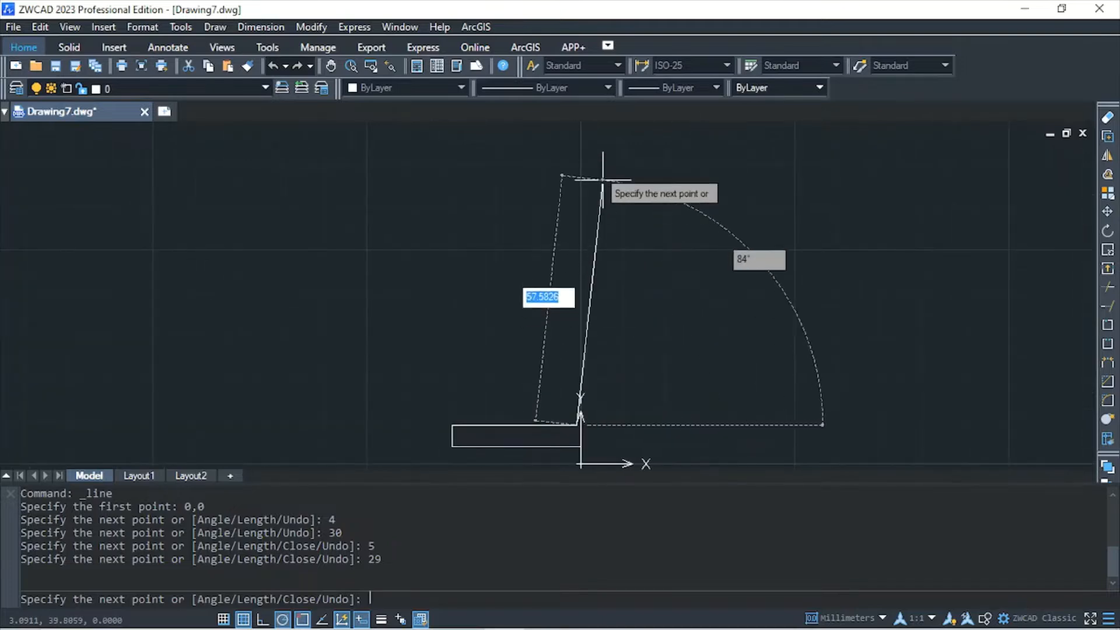
pyautogui.write('70')
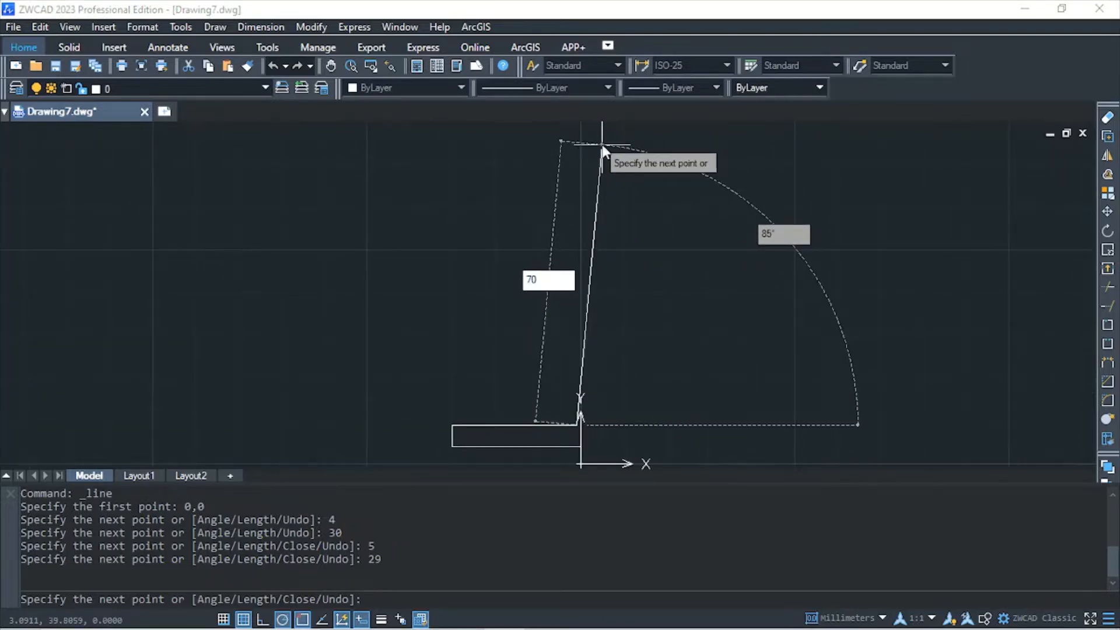
pyautogui.press('Return')
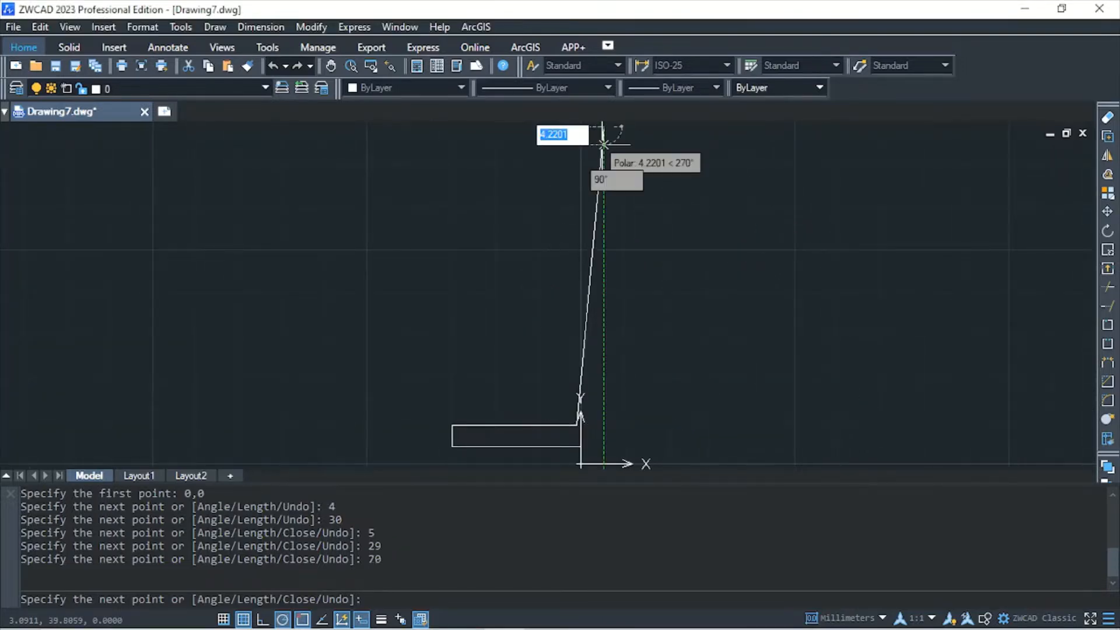
# Add the 4 mm horizontal rim at the wall's upper end and a 40 mm line straight down from it
pyautogui.scroll(-3, 604, 130)
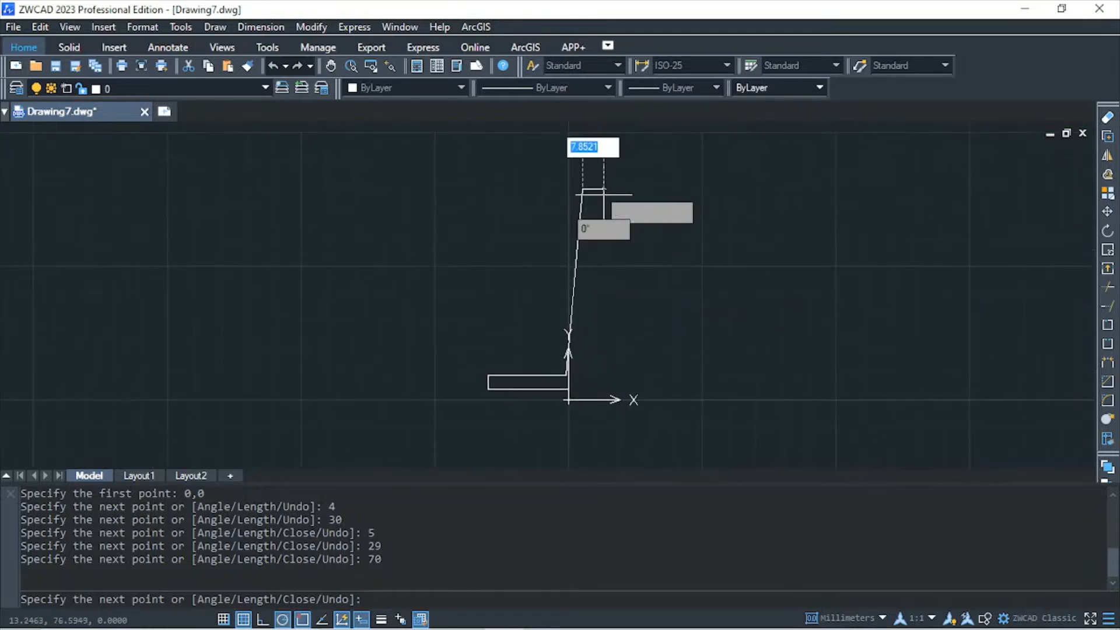
pyautogui.write('4')
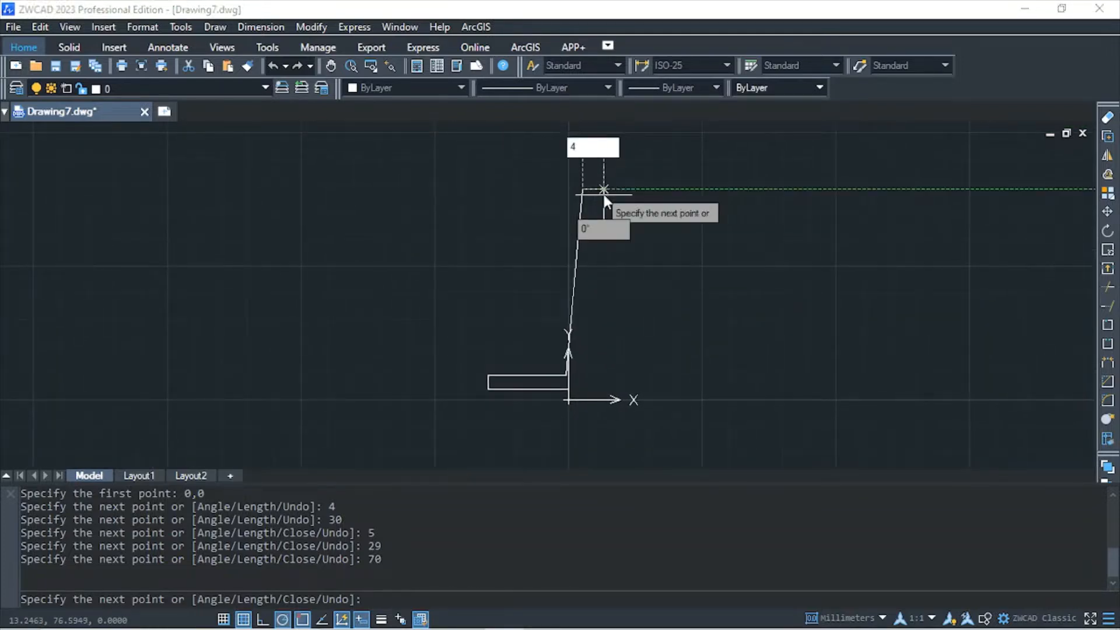
pyautogui.press('Return')
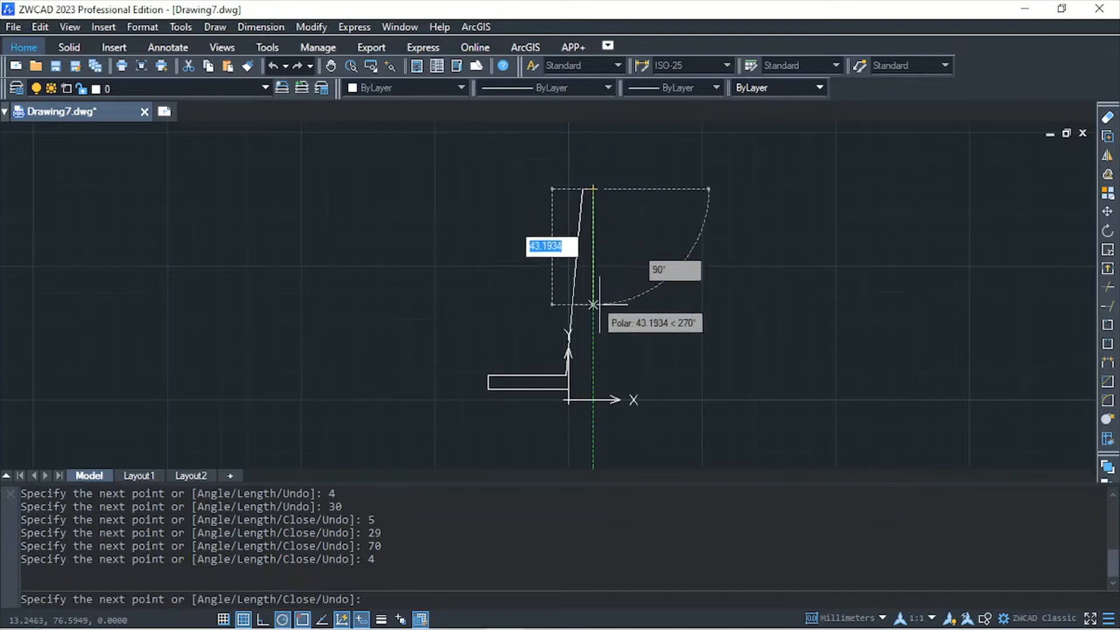
pyautogui.write('40')
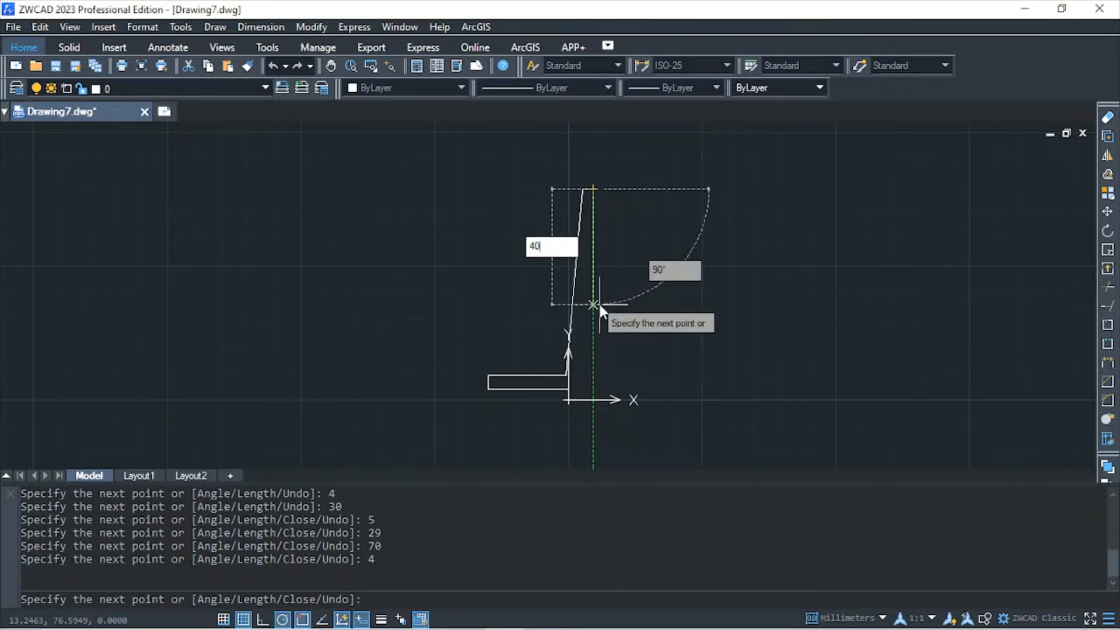
pyautogui.press('Return')
# Close the profile with a vertical line about 29 mm down from the slanted segment's lower end and a horizontal line back to the origin
pyautogui.scroll(2, 593, 296)
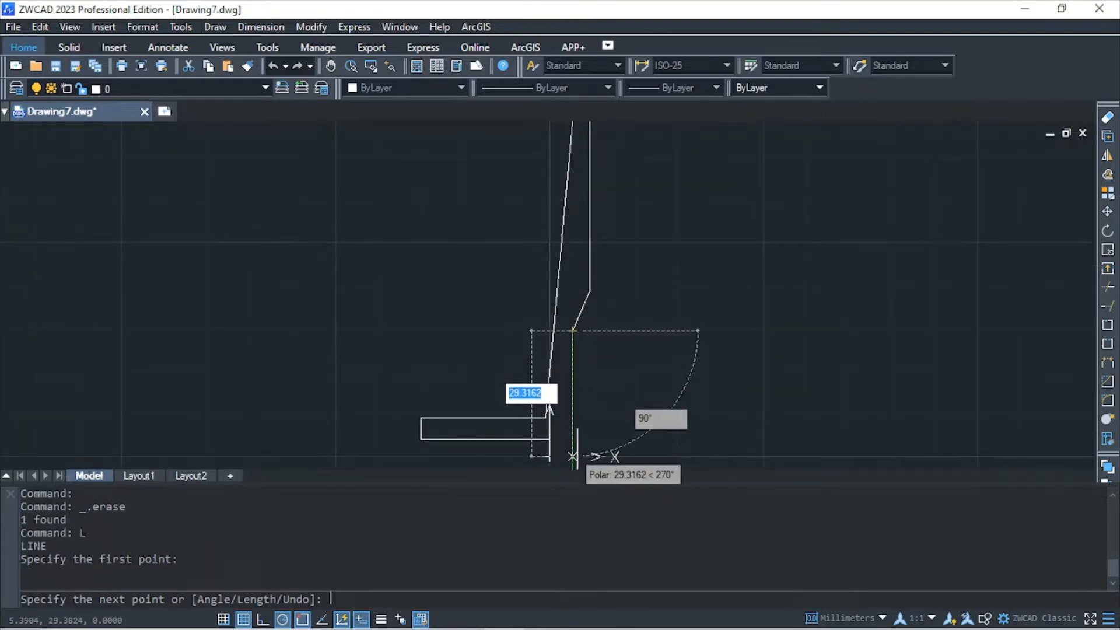
pyautogui.scroll(3, 572, 456)
pyautogui.moveTo(570, 455); pyautogui.dragTo(580, 395, button='middle')
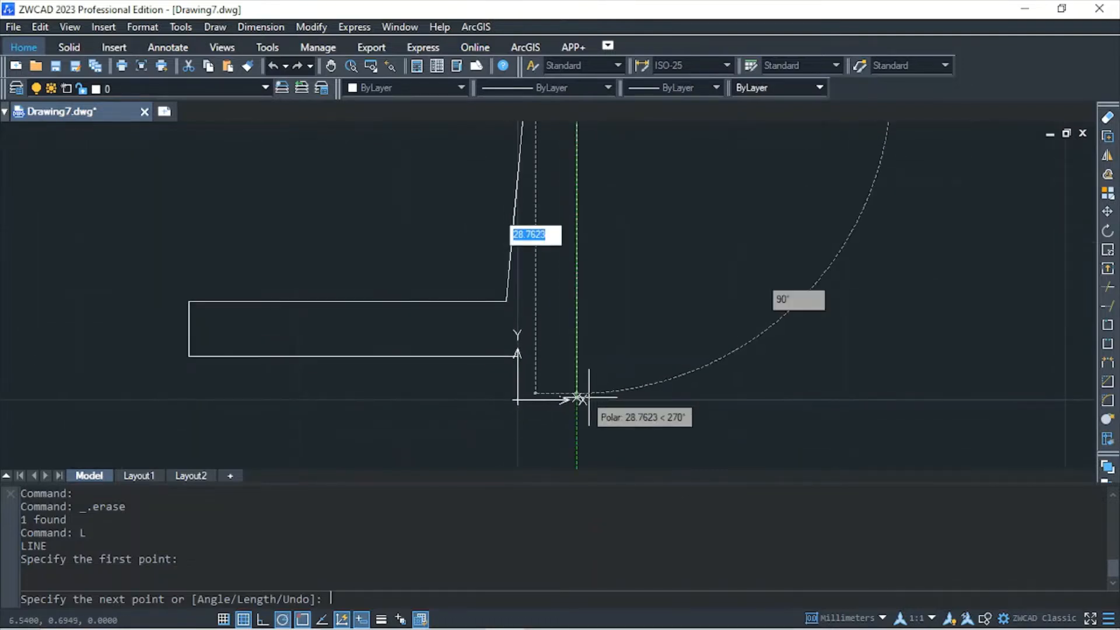
pyautogui.click(578, 401)
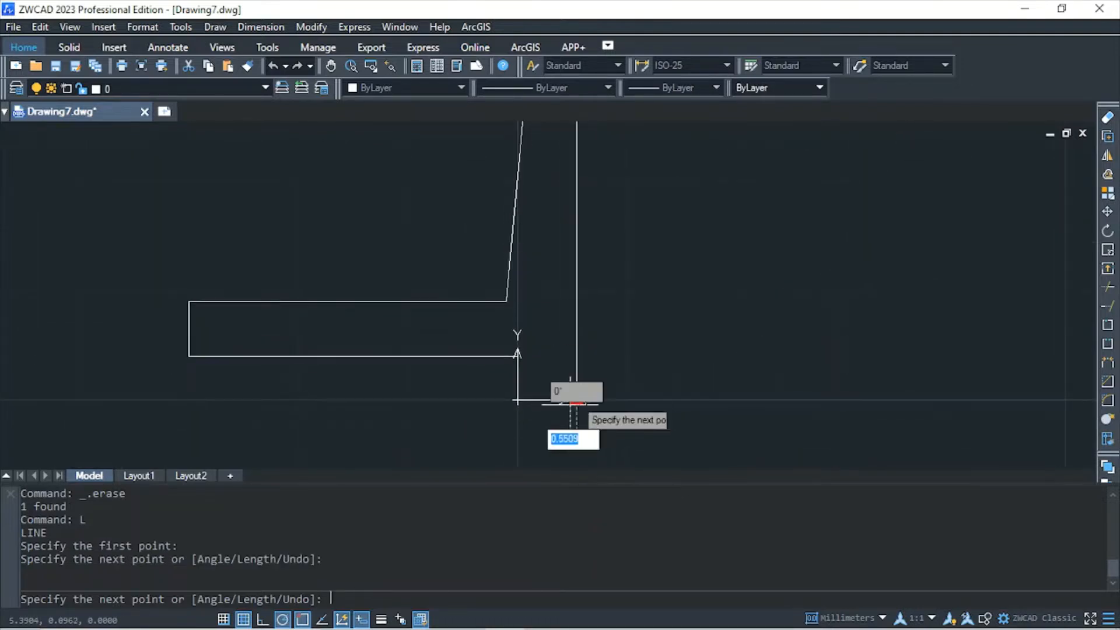
pyautogui.click(518, 399)
pyautogui.press('Escape')
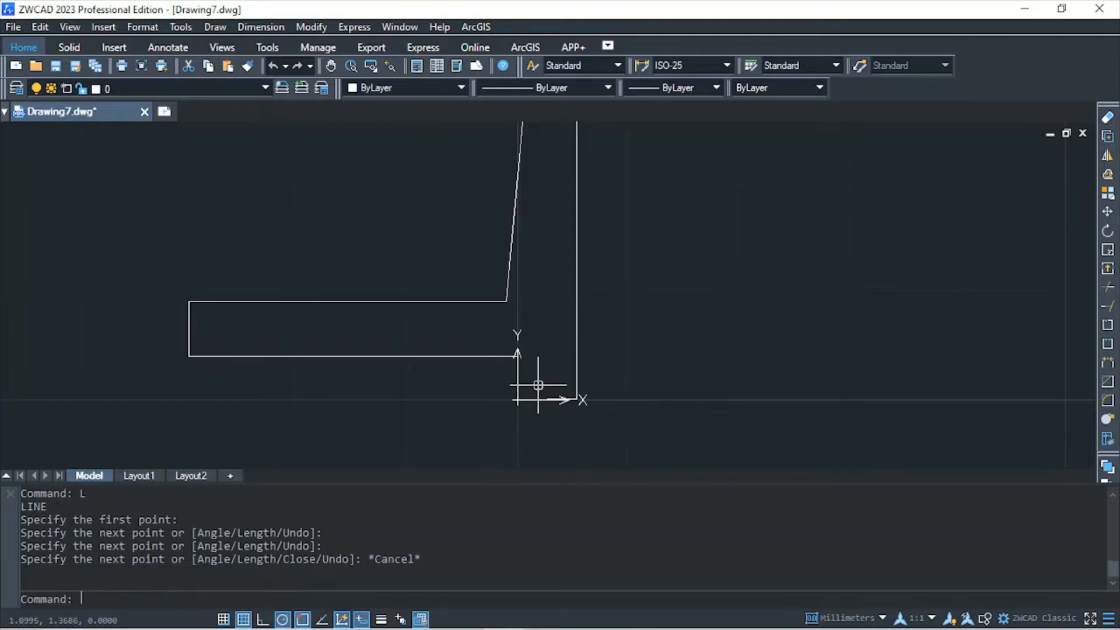
# Revolve all the profile lines 360° about the vertical axis through the far end of the base
pyautogui.scroll(-4, 571, 350)
pyautogui.scroll(-2, 570, 350)
pyautogui.moveTo(569, 350); pyautogui.dragTo(533, 408, button='middle')
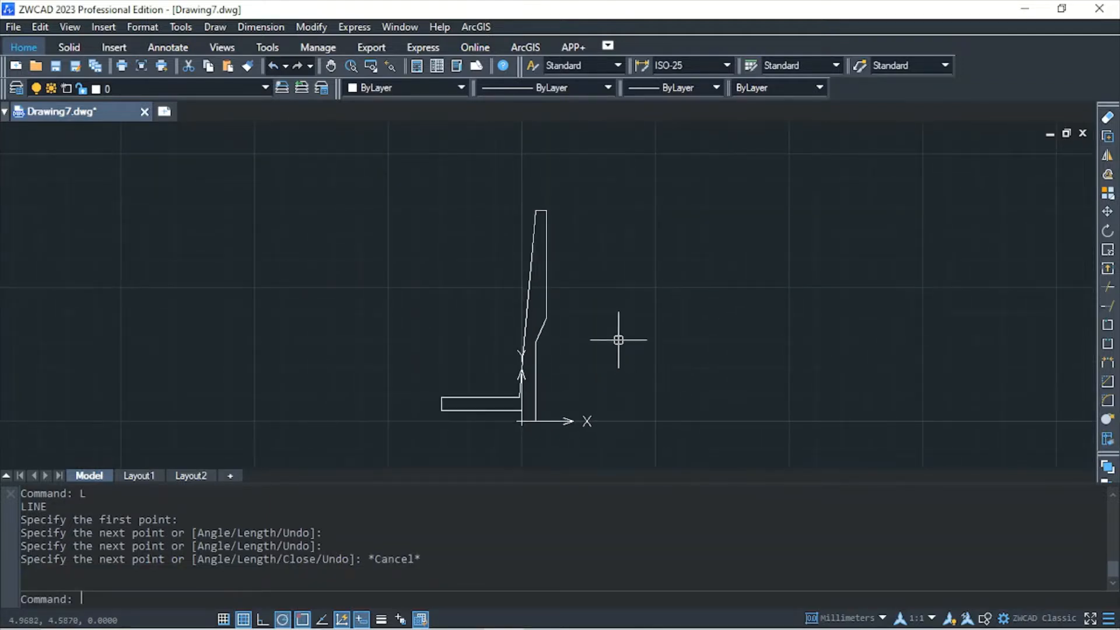
pyautogui.write('re')
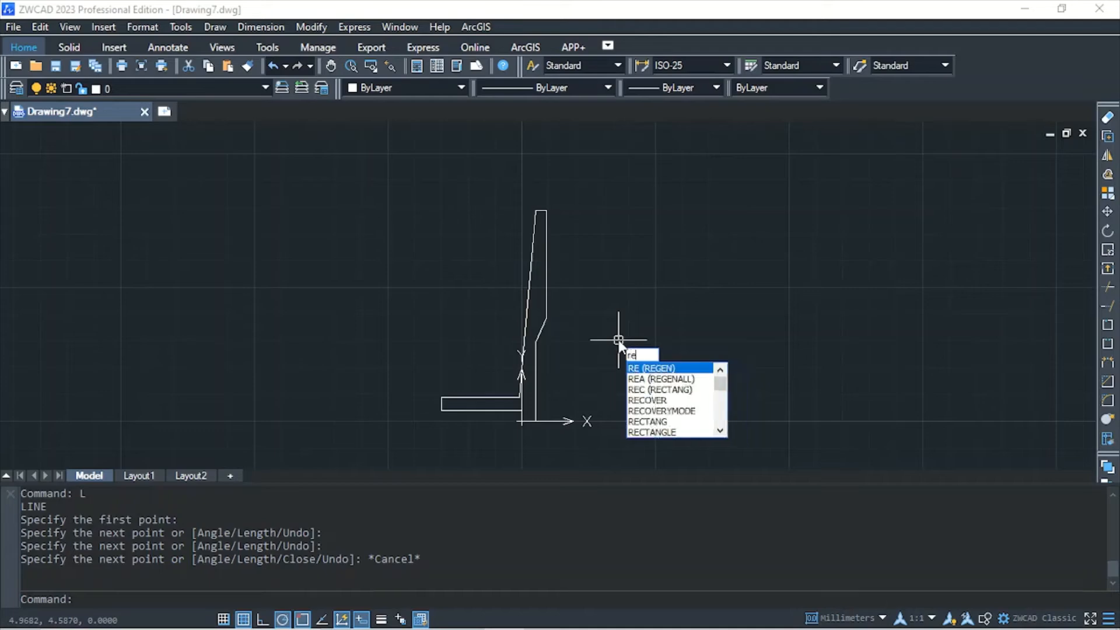
pyautogui.write('v')
pyautogui.press('Return')
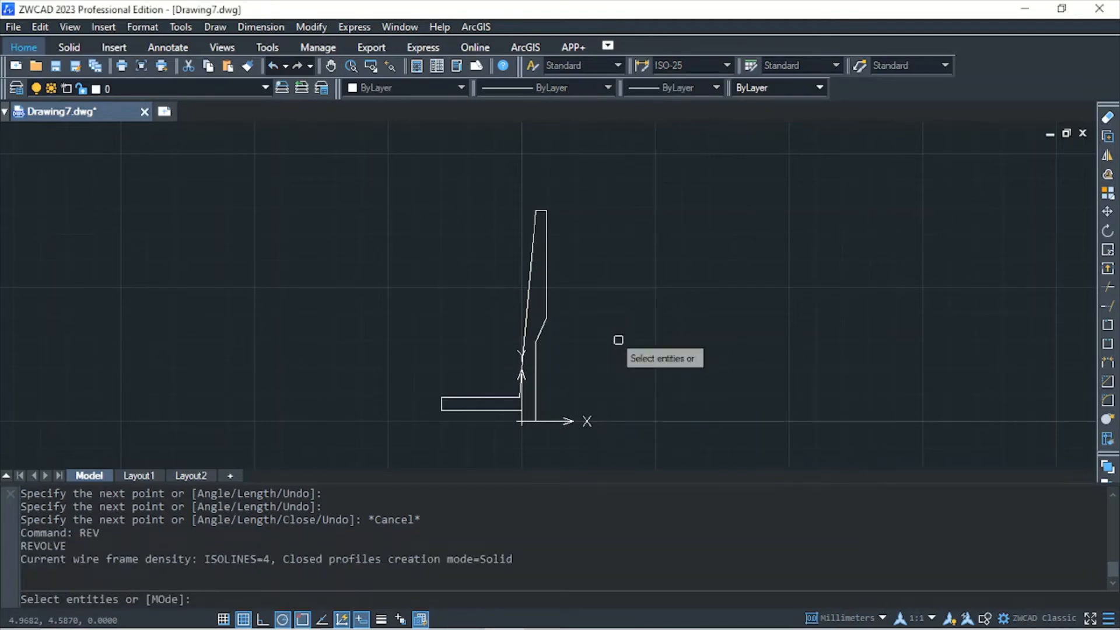
pyautogui.click(402, 183)
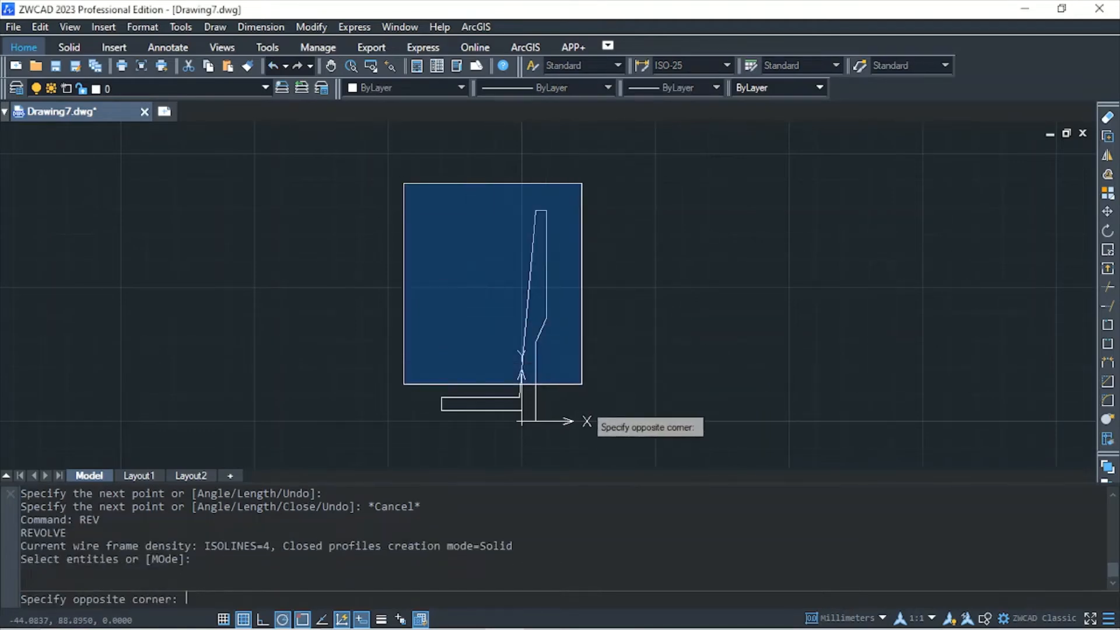
pyautogui.click(601, 447)
pyautogui.press('Return')
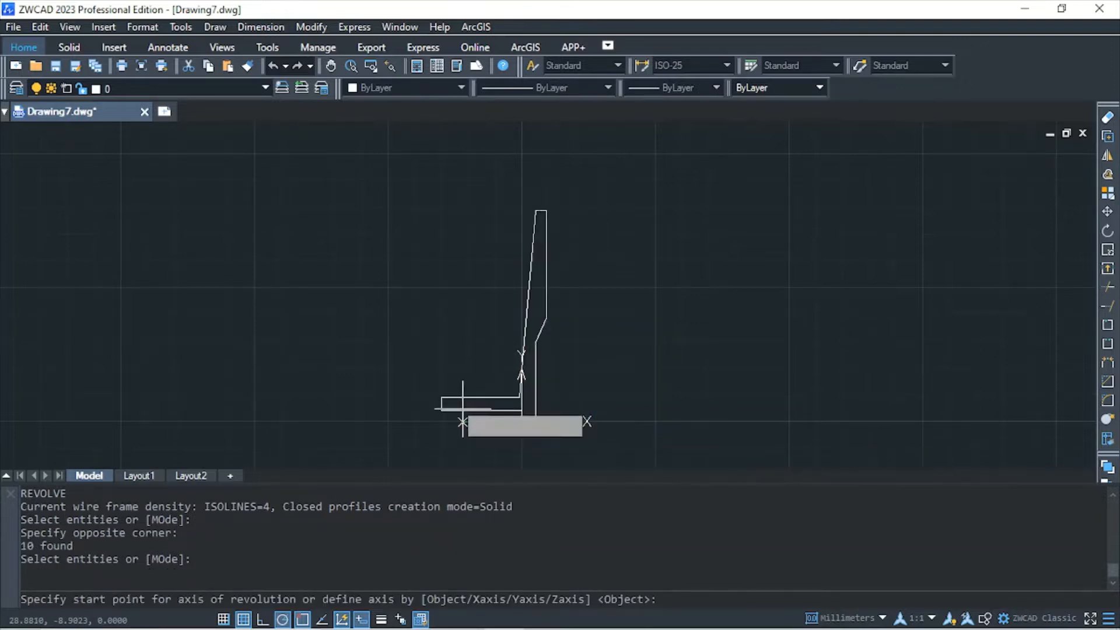
pyautogui.click(442, 398)
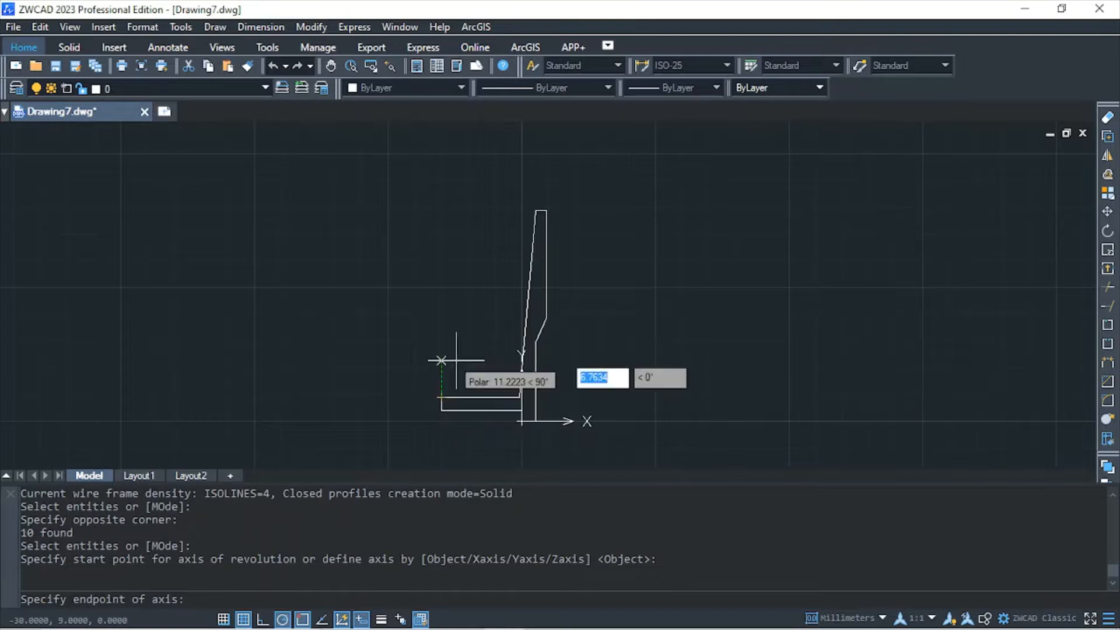
pyautogui.click(440, 269)
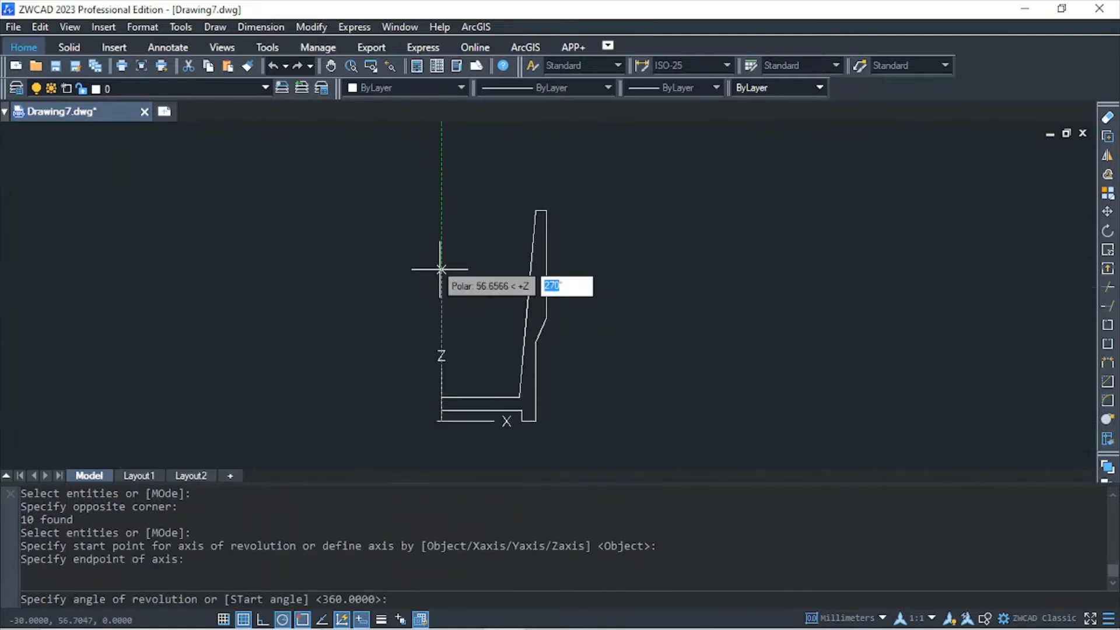
pyautogui.press('Return')
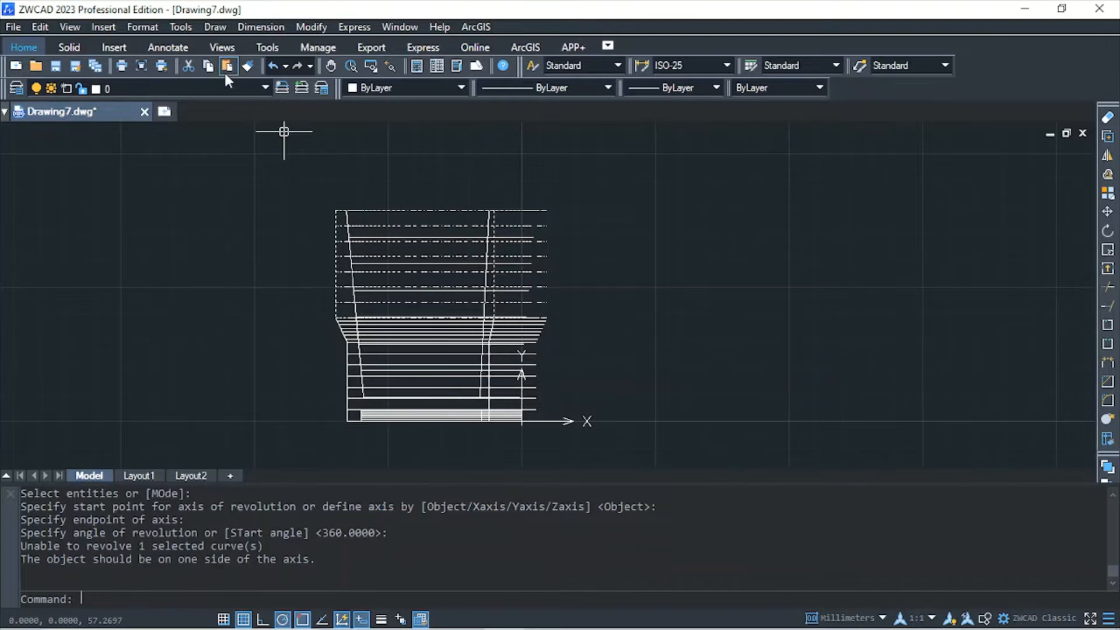
# Shade the revolved cup with the Gouraud visual style
pyautogui.click(223, 48)
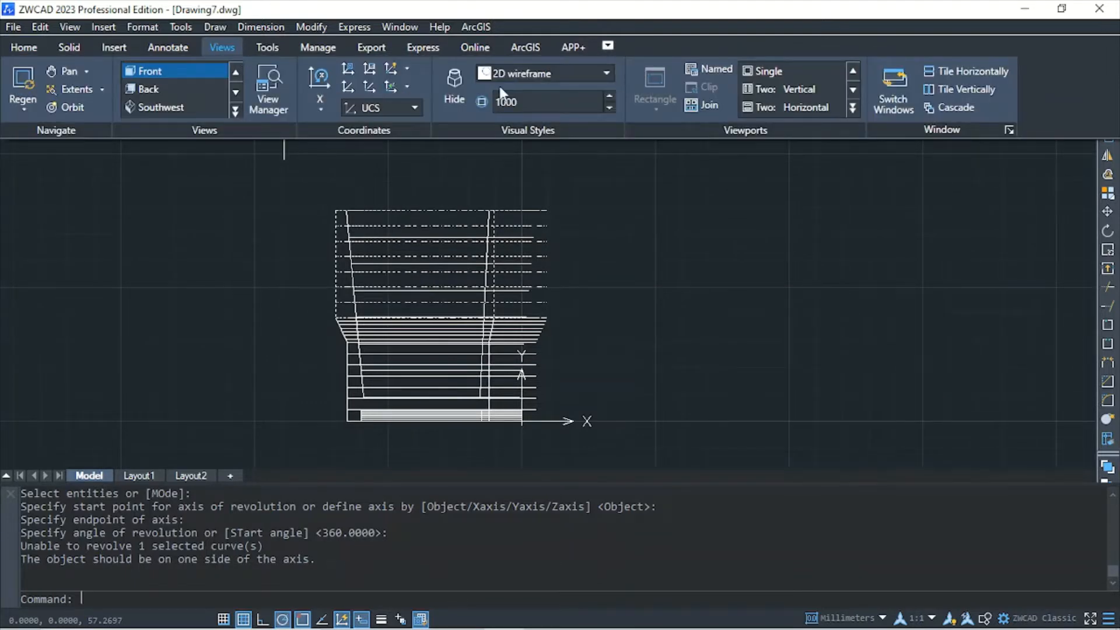
pyautogui.click(598, 70)
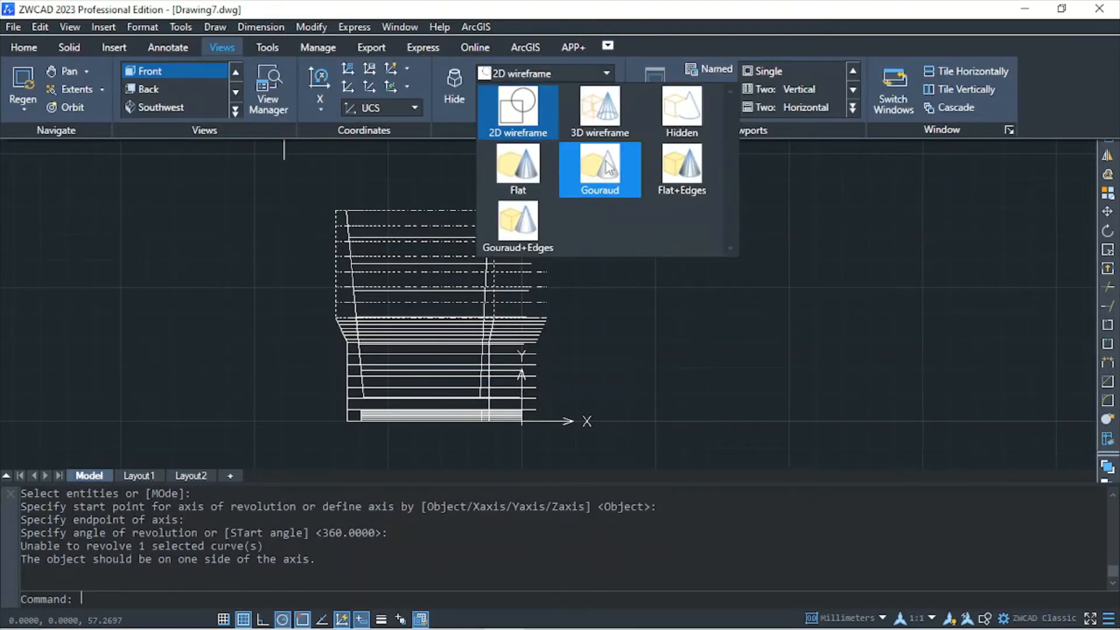
pyautogui.click(607, 168)
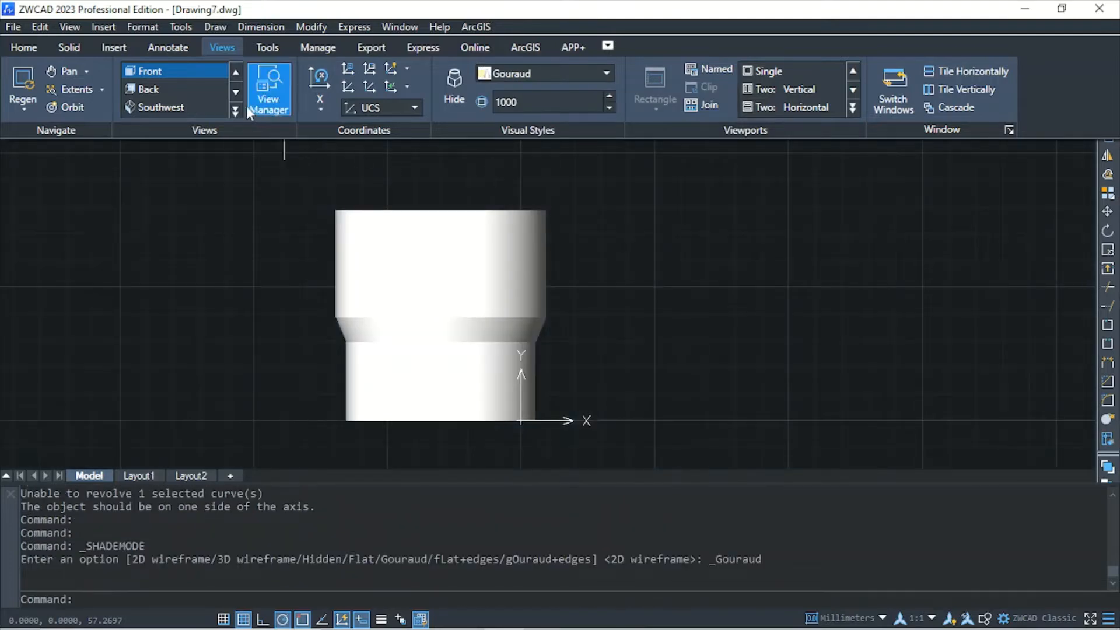
# Inspect the shaded cup from the Southwest isometric view and orbit it slightly to look inside
pyautogui.click(235, 109)
pyautogui.click(225, 175)
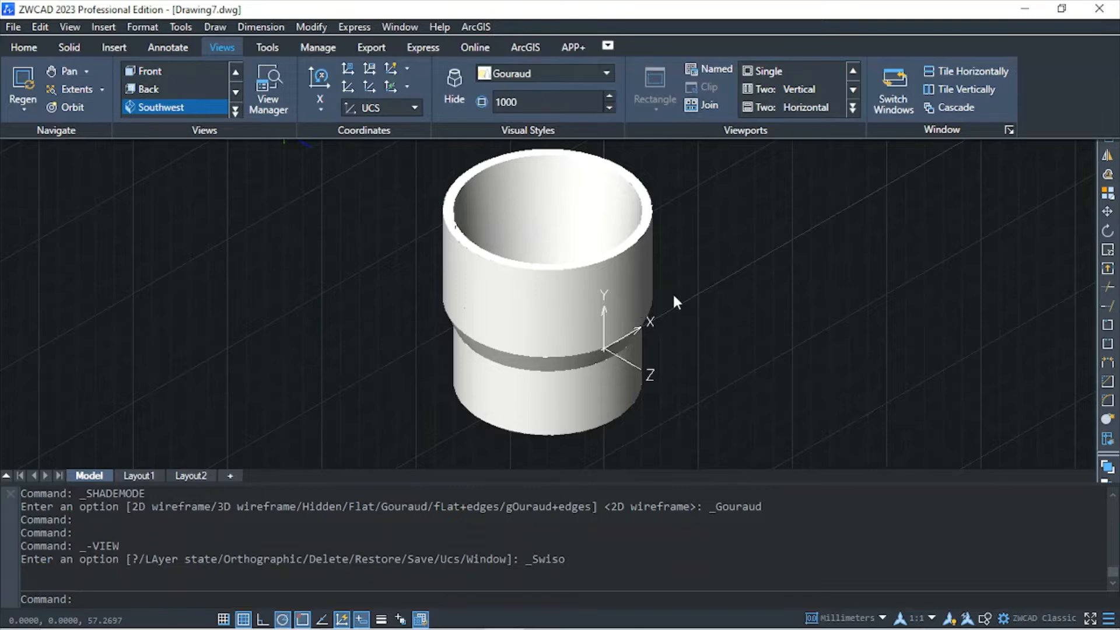
pyautogui.scroll(-2, 673, 292)
pyautogui.scroll(2, 674, 296)
pyautogui.click(75, 108)
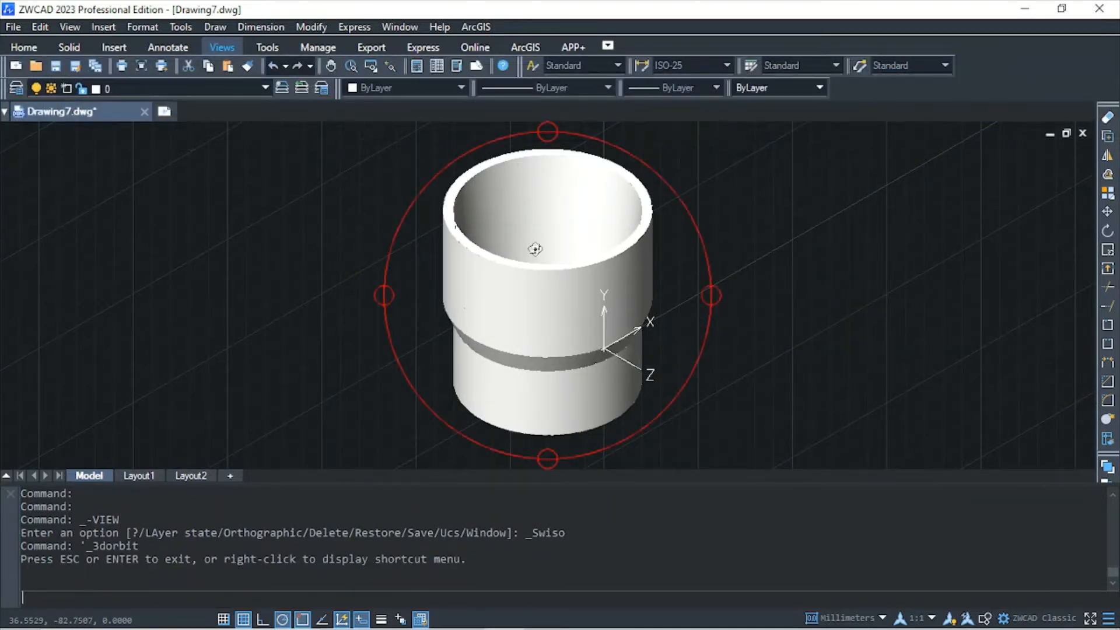
pyautogui.moveTo(571, 334); pyautogui.dragTo(561, 310)
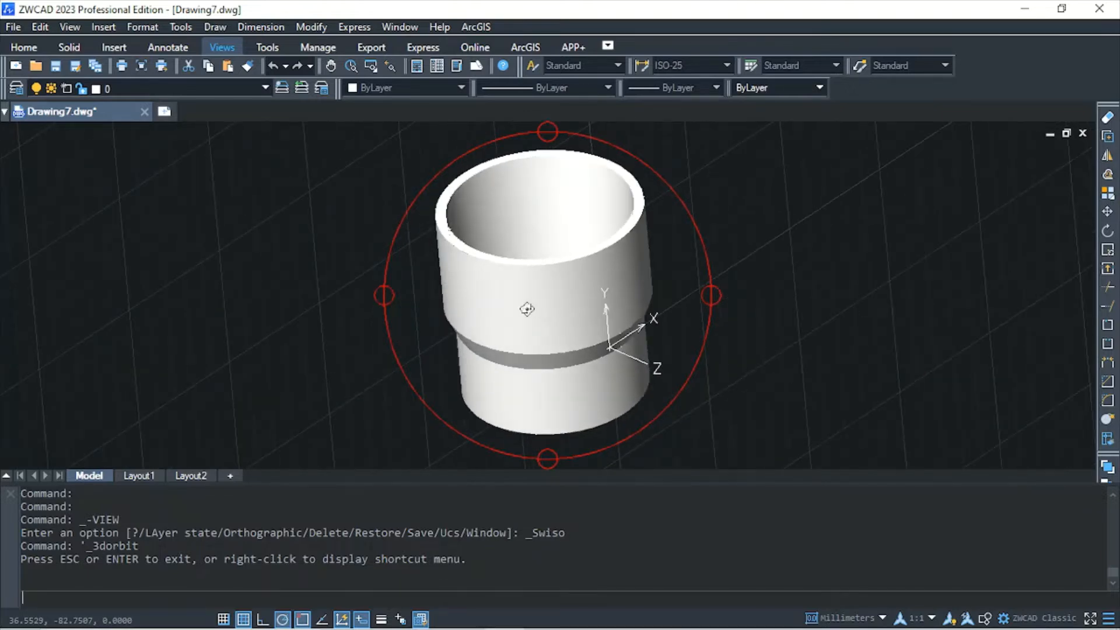
# Return the model to the Front view, ready for drawing beside the cup's upper wall
pyautogui.click(225, 47)
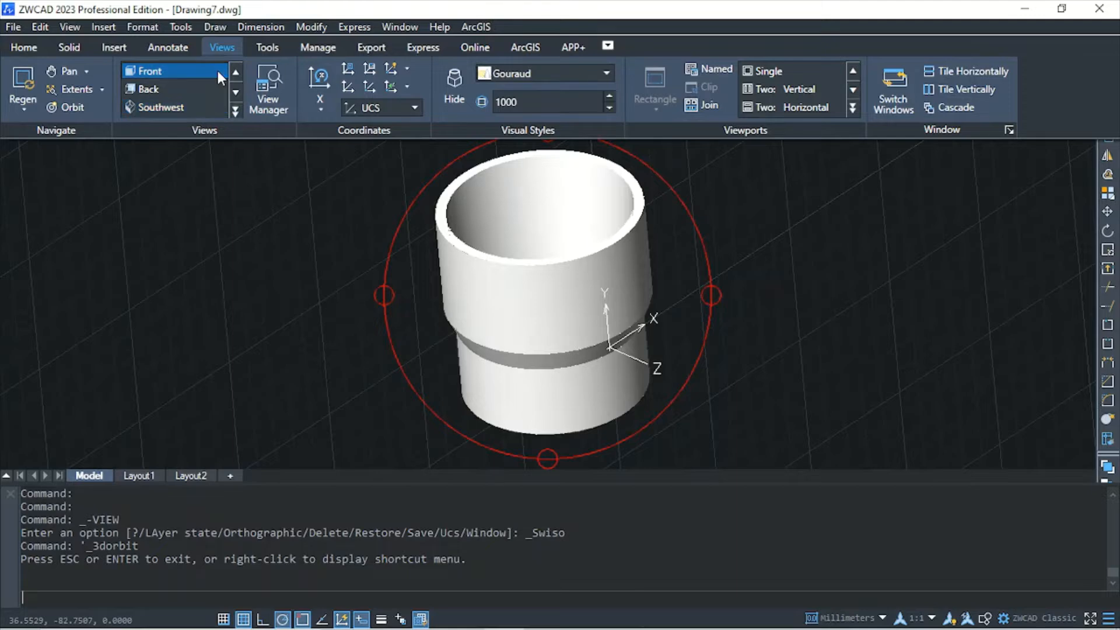
pyautogui.click(219, 71)
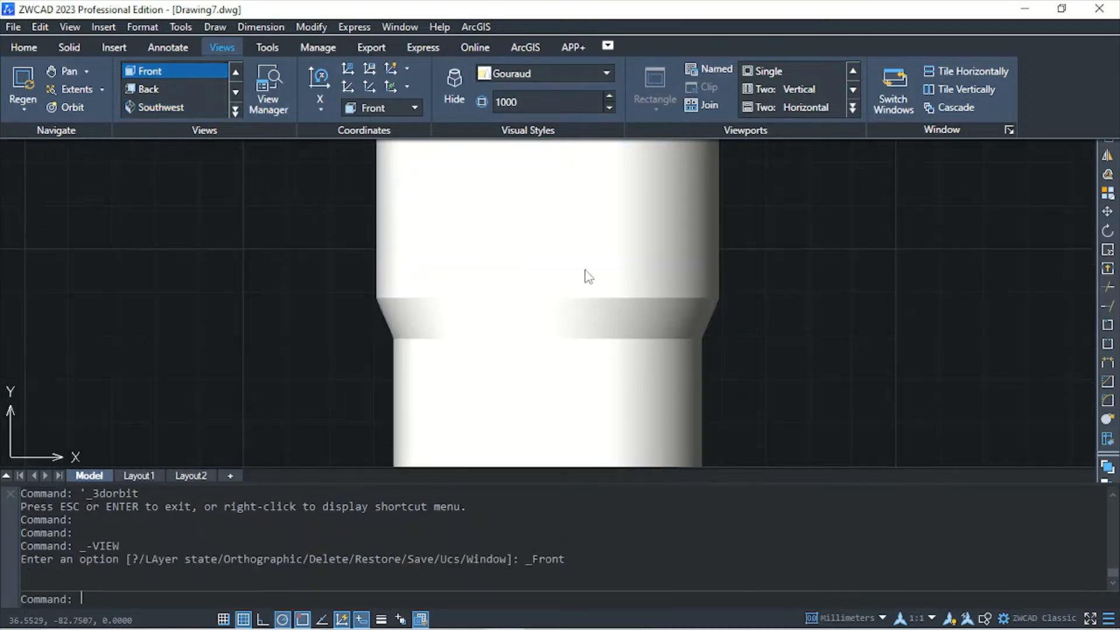
pyautogui.scroll(2, 740, 314)
pyautogui.scroll(-4, 739, 309)
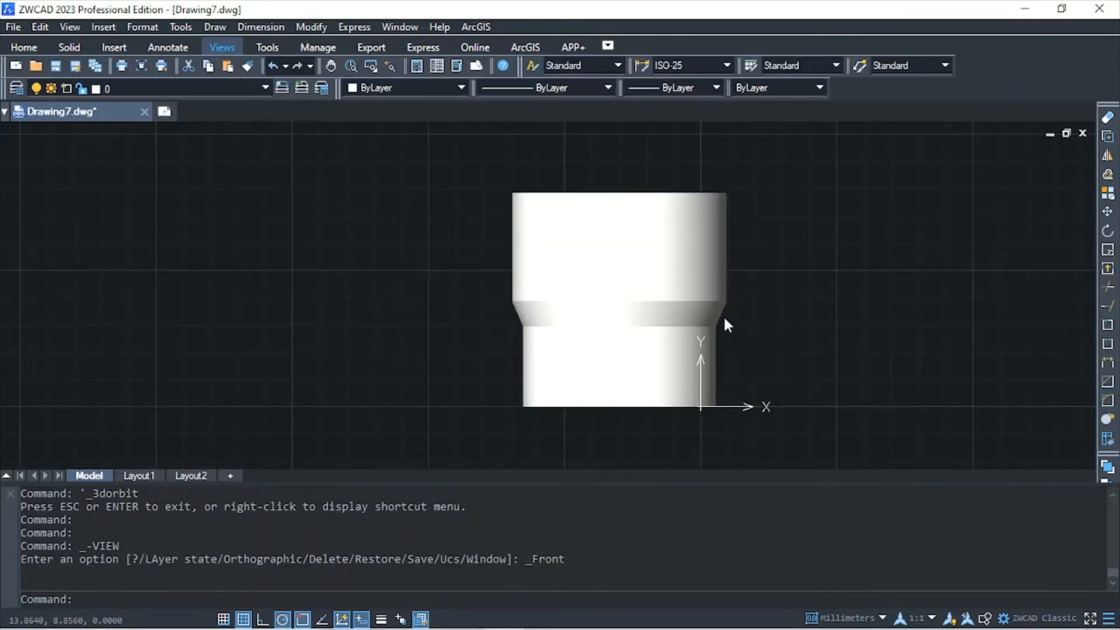
pyautogui.scroll(2, 725, 315)
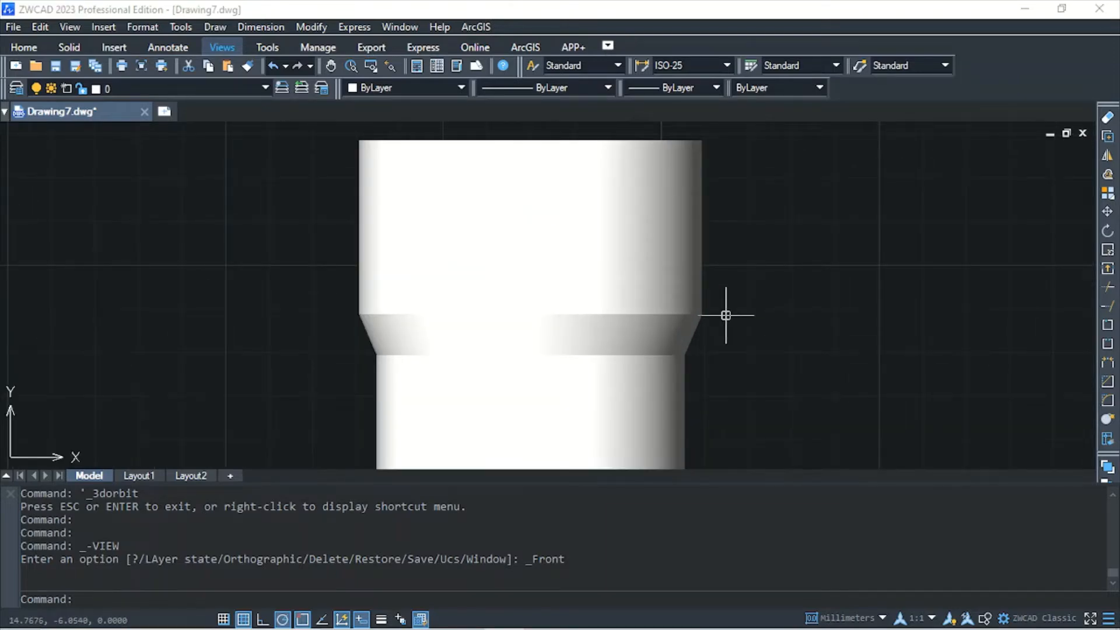
# Draw the handle outline from the cup's upper right side with lines 15 mm outward, 25 mm down and 15 mm back to the cup
pyautogui.write('l')
pyautogui.press('Return')
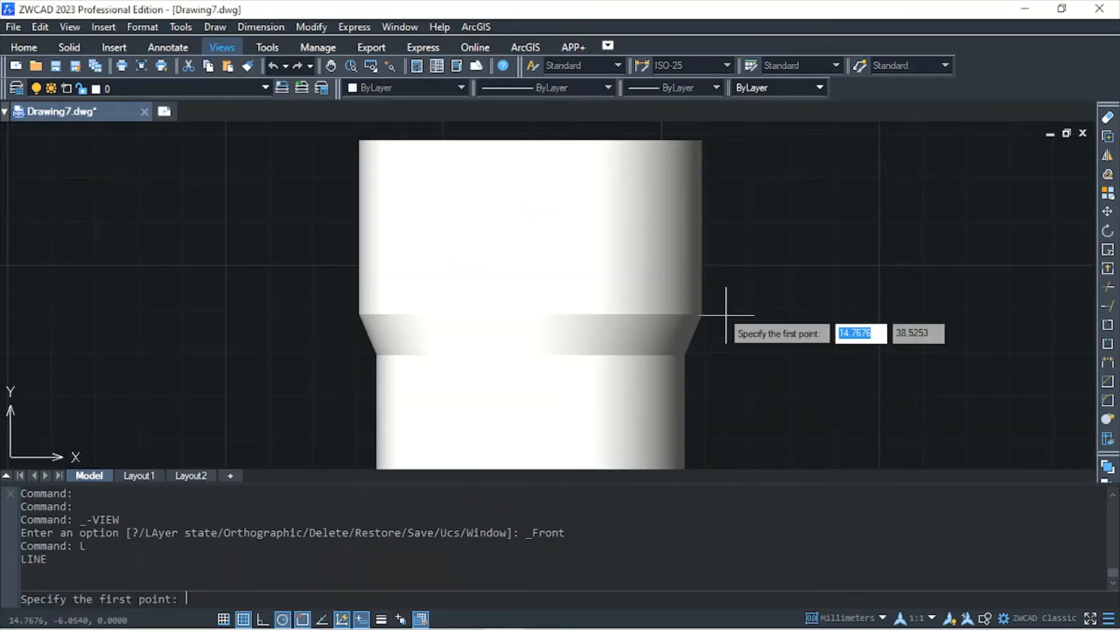
pyautogui.click(699, 169)
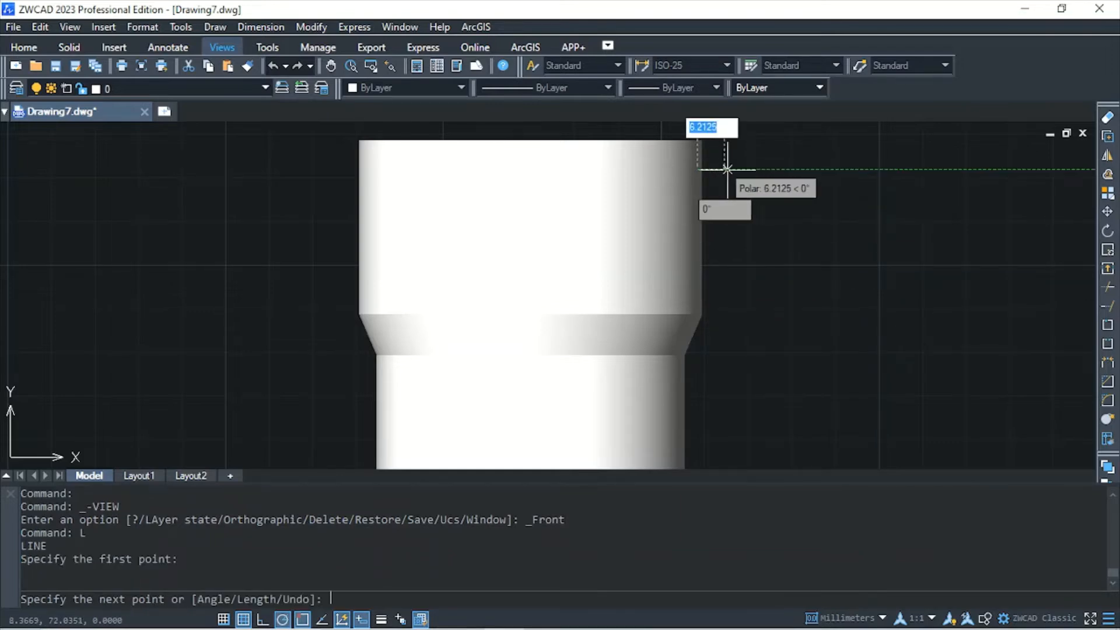
pyautogui.write('15')
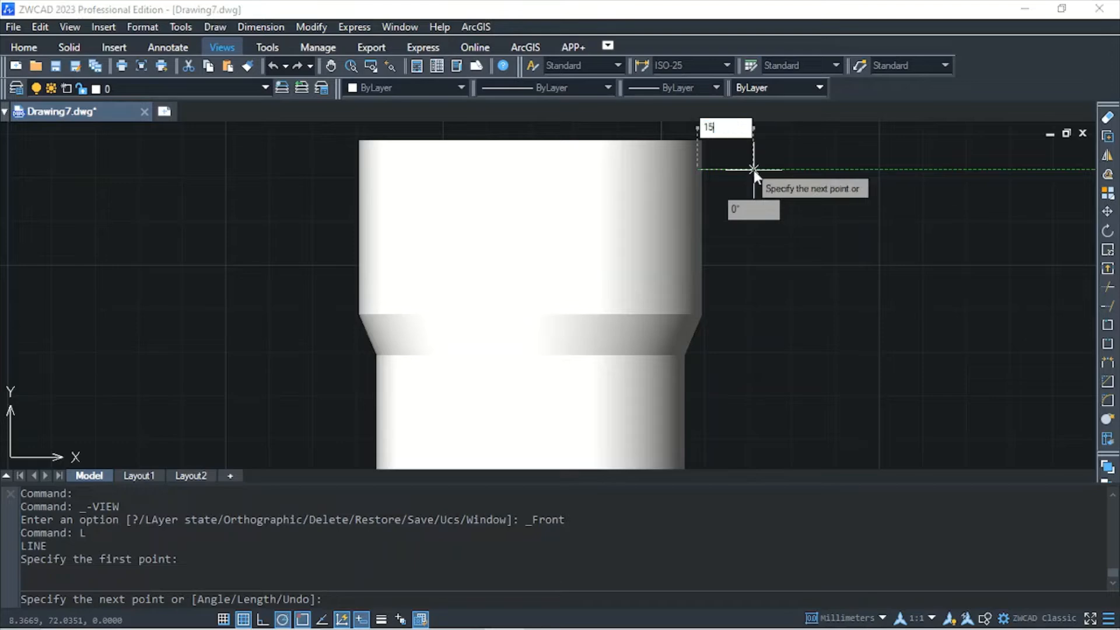
pyautogui.press('Return')
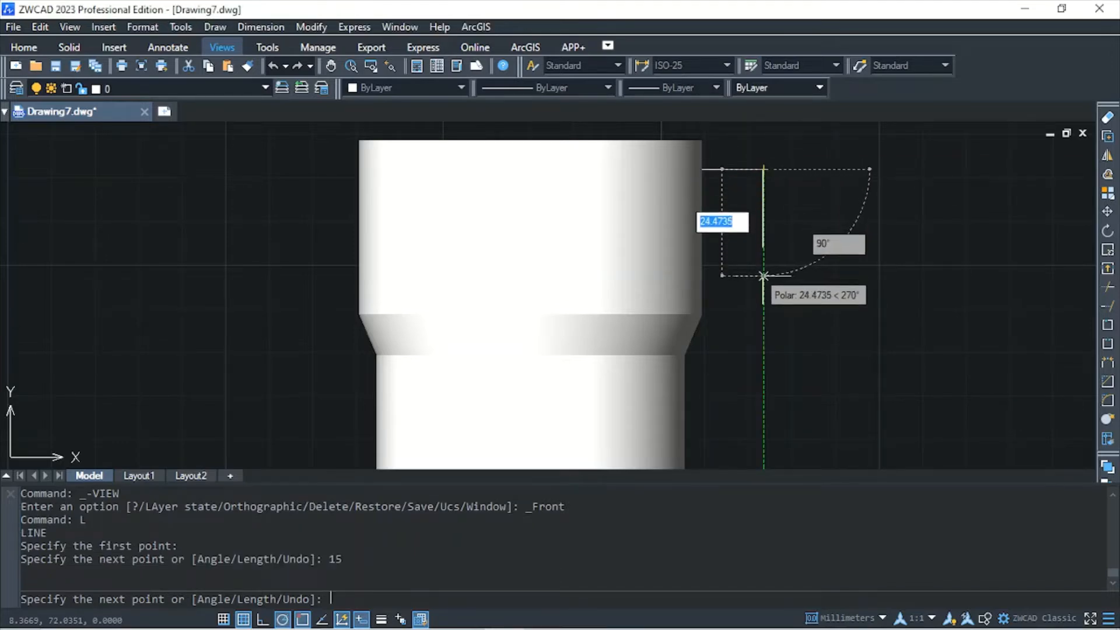
pyautogui.write('2')
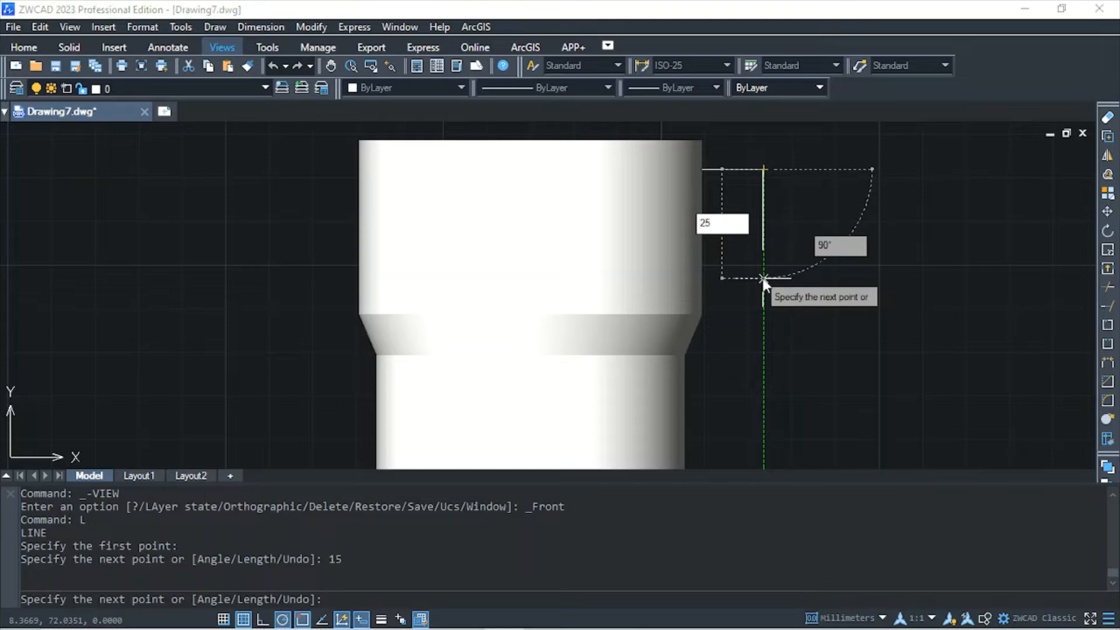
pyautogui.write('5')
pyautogui.press('Return')
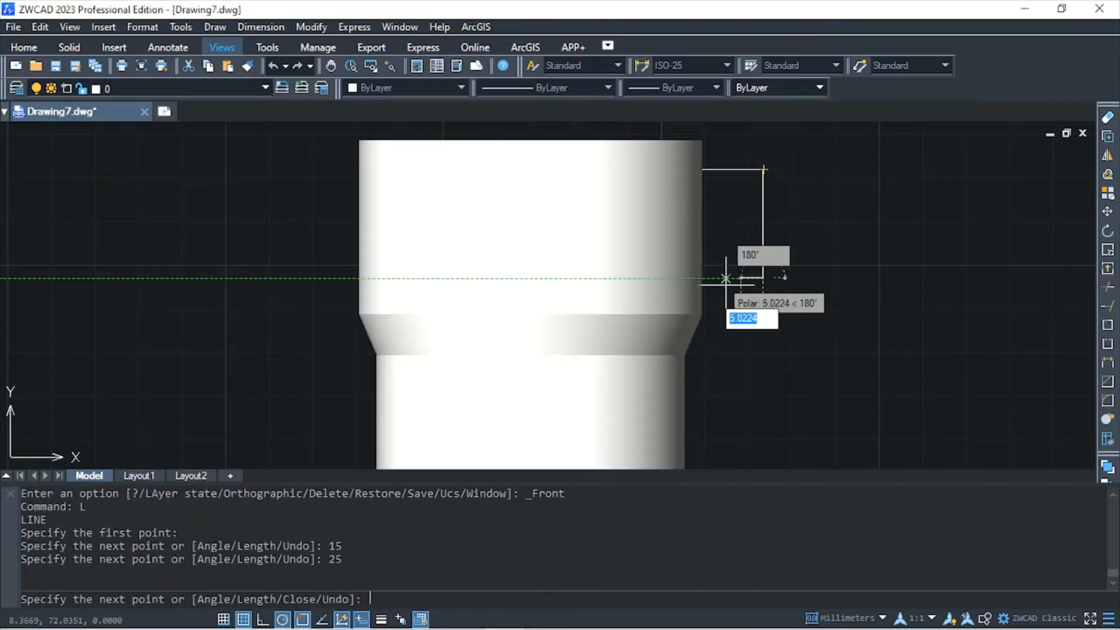
pyautogui.write('1')
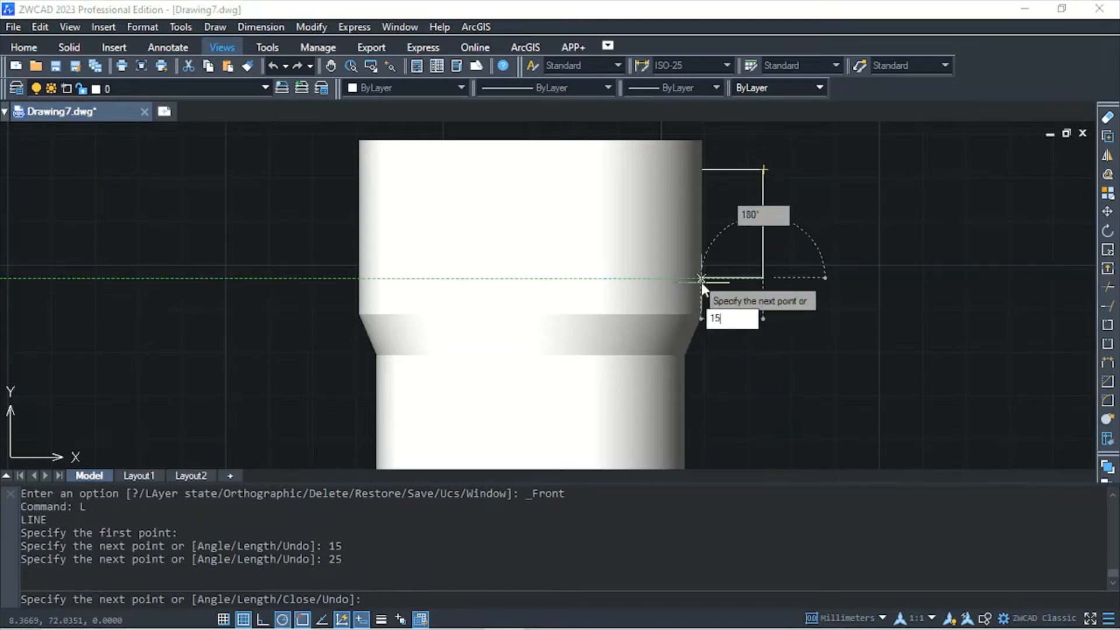
pyautogui.write('5')
pyautogui.press('Return')
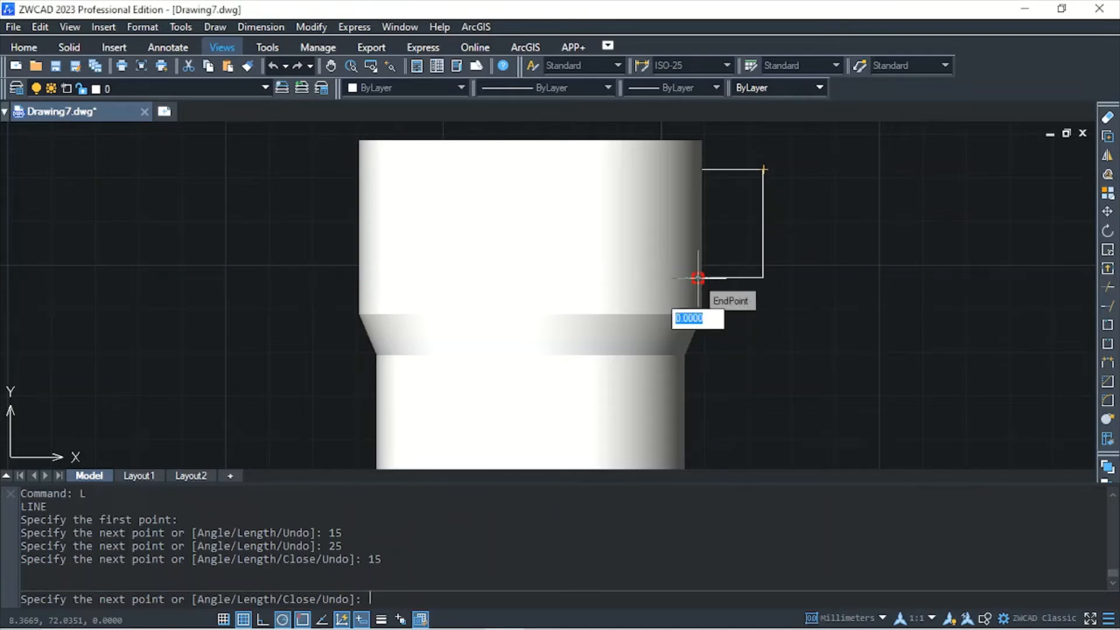
pyautogui.press('Escape')
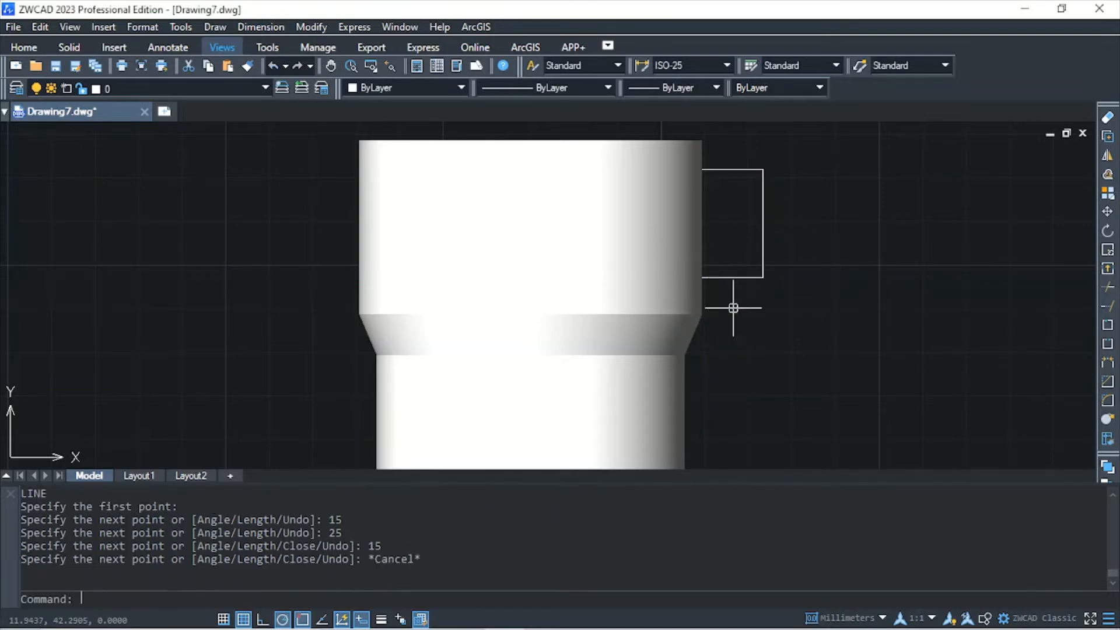
# Fillet the upper outer corner of the handle outline with a 10 mm radius
pyautogui.write('f')
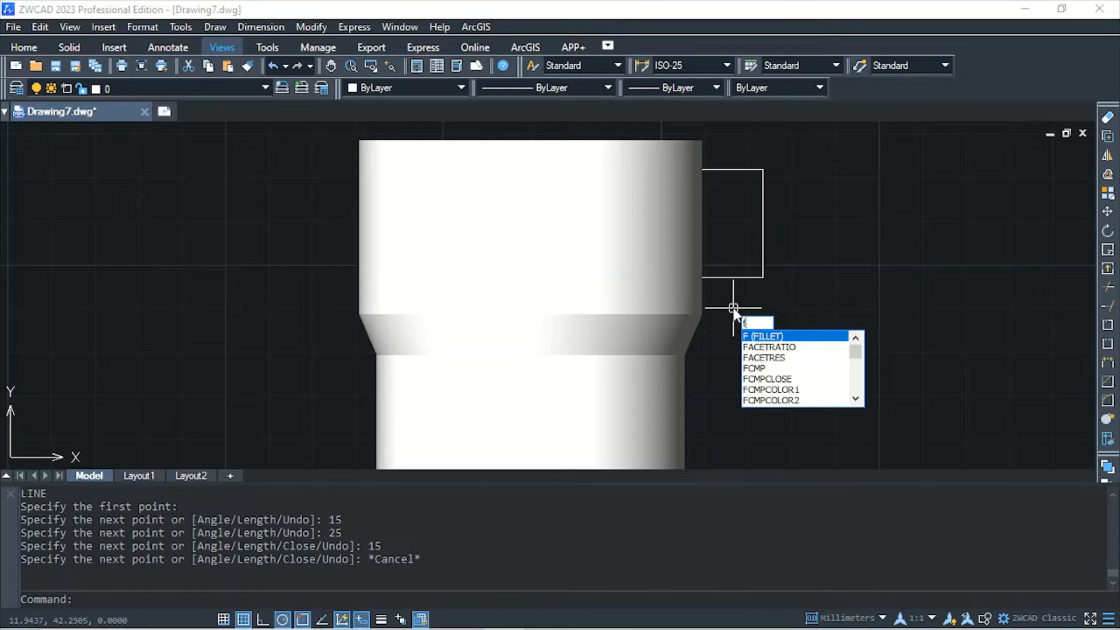
pyautogui.press('Return')
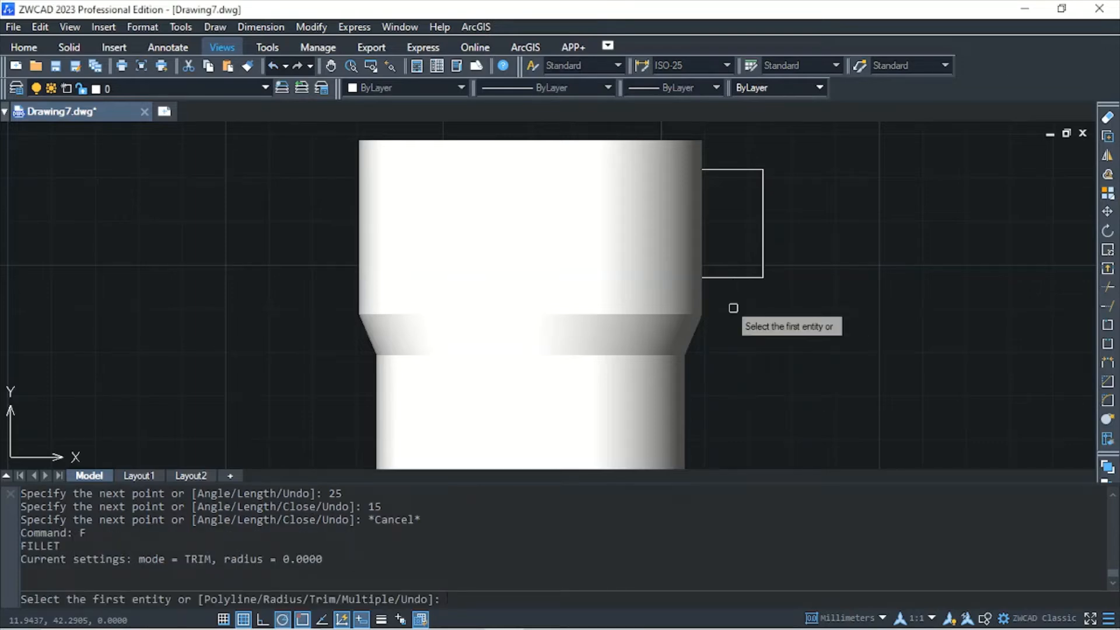
pyautogui.write('r')
pyautogui.press('Return')
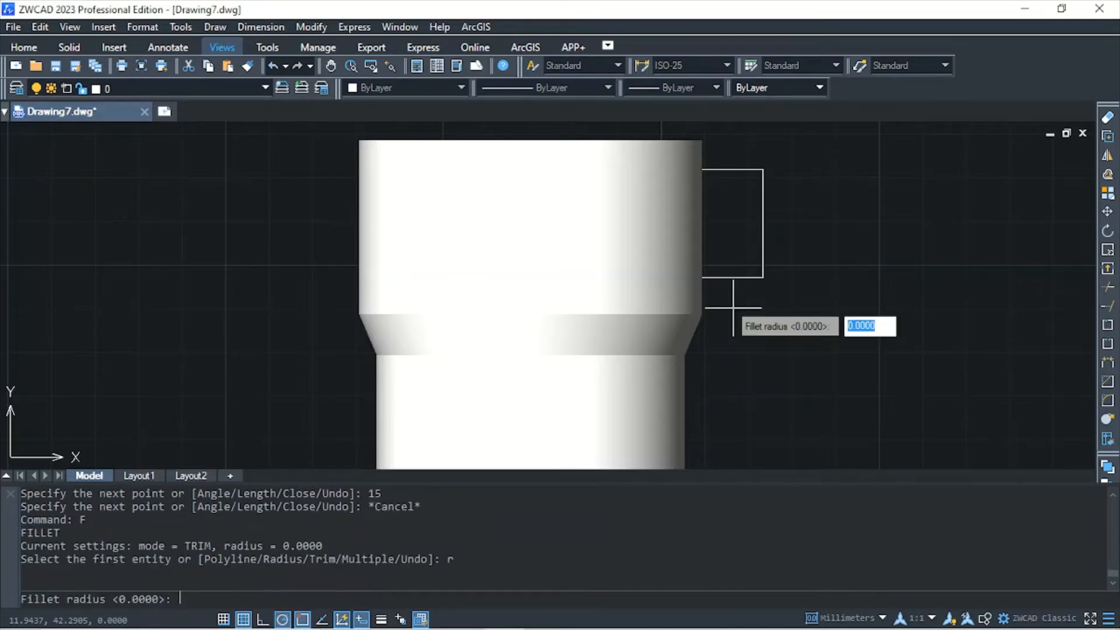
pyautogui.write('10')
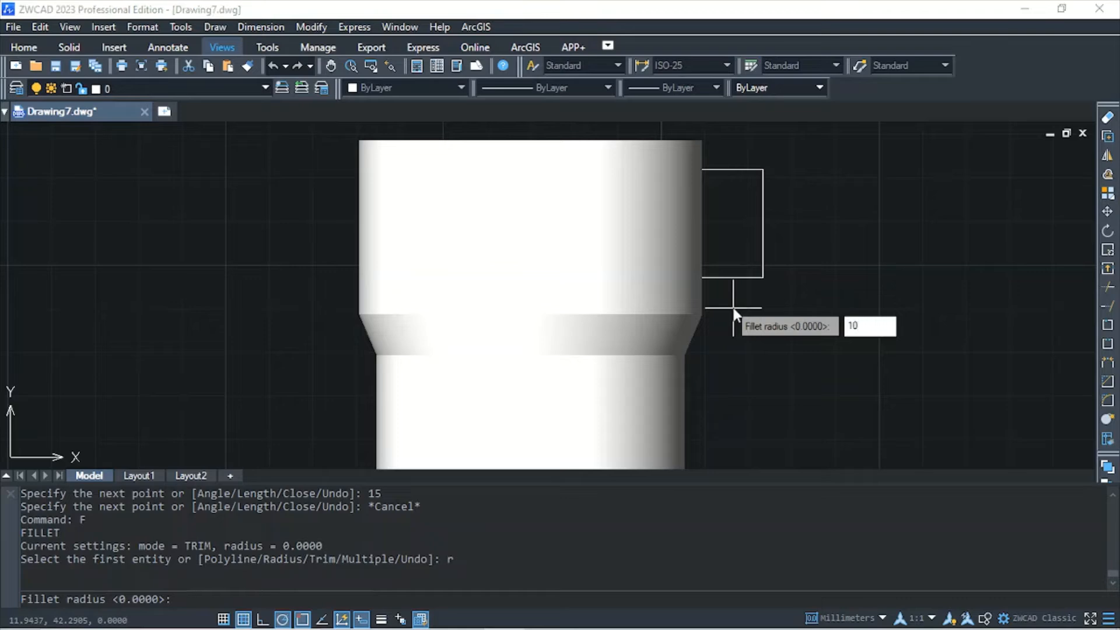
pyautogui.press('Return')
pyautogui.click(729, 169)
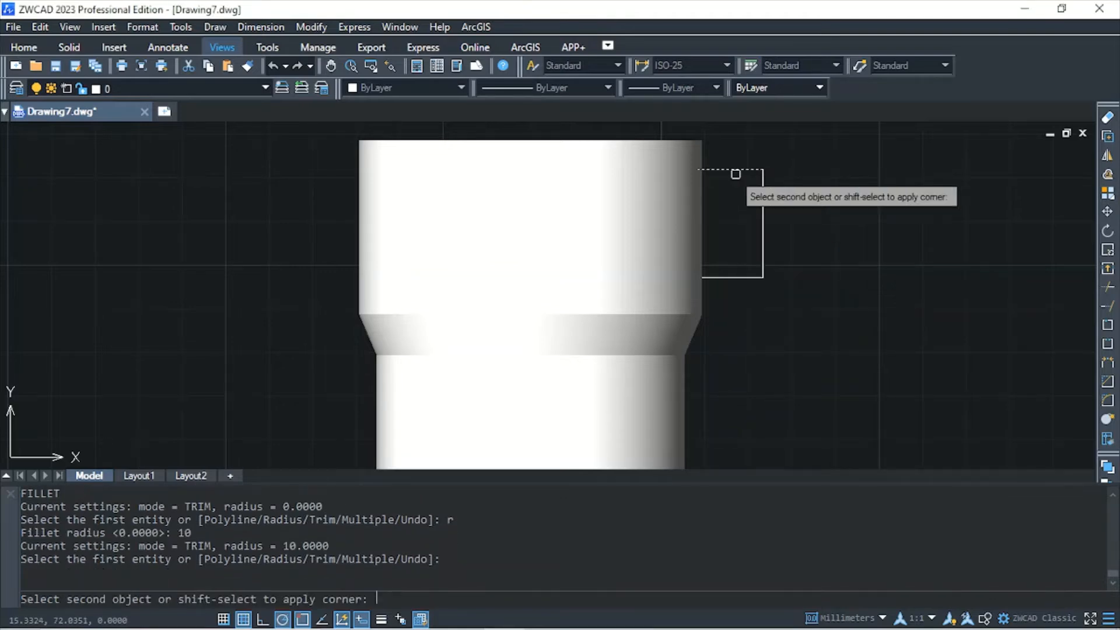
pyautogui.click(764, 218)
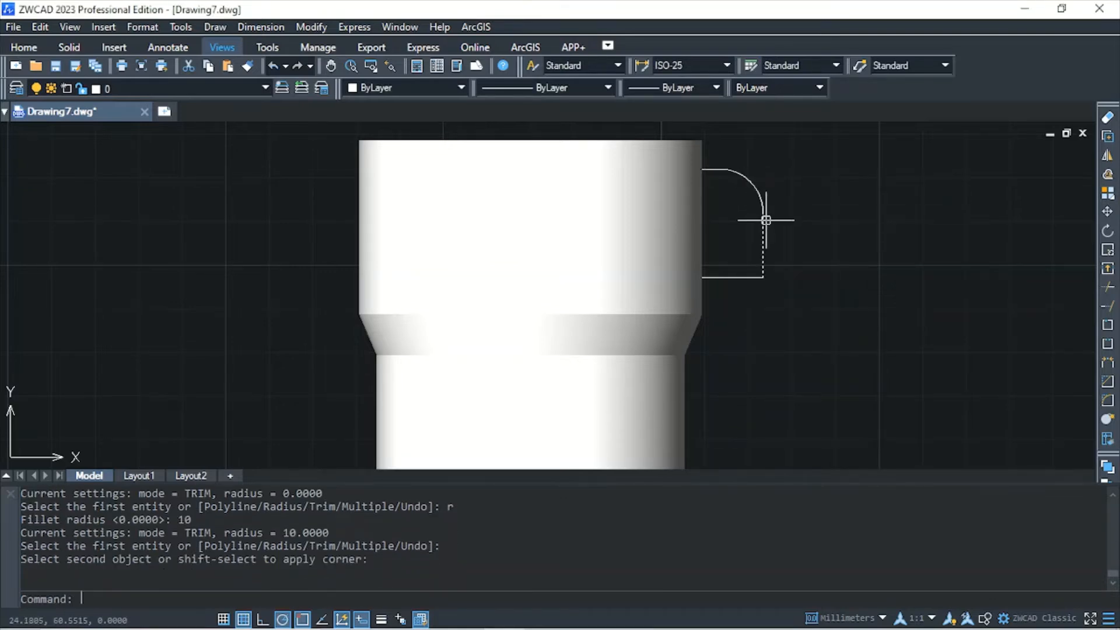
# Fillet the lower outer corner of the handle outline with the same 10 mm radius
pyautogui.write('F')
pyautogui.press('Return')
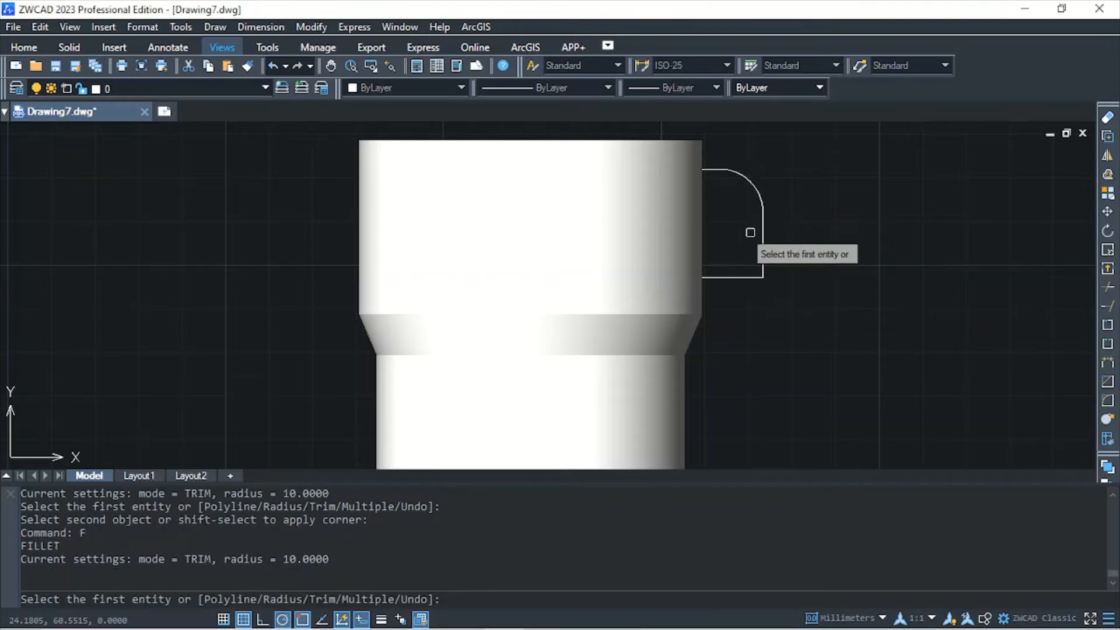
pyautogui.click(762, 251)
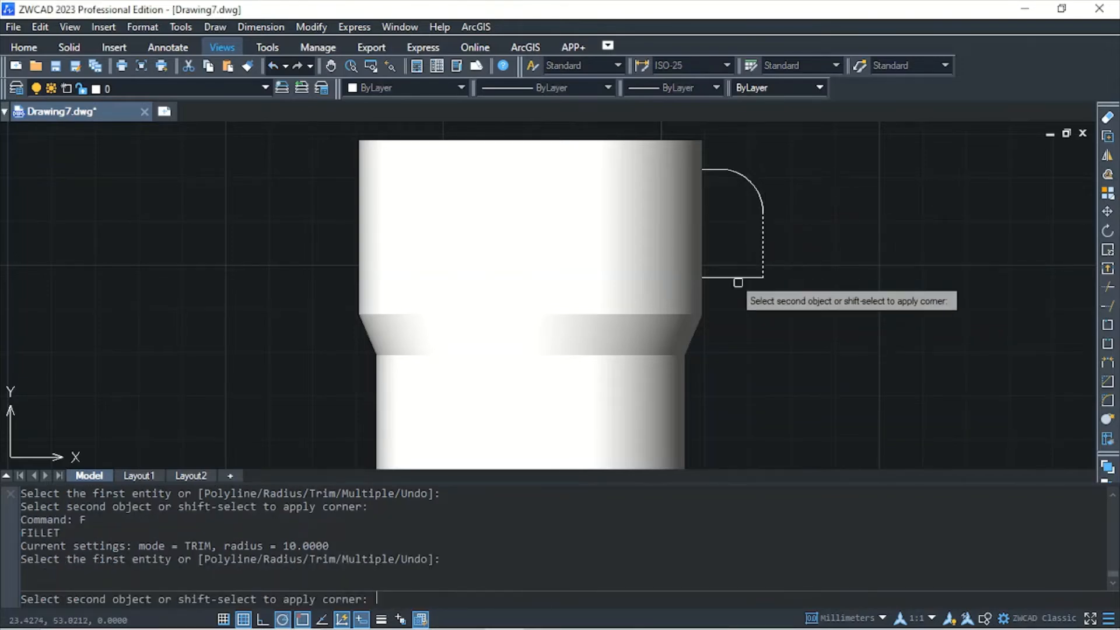
pyautogui.click(738, 278)
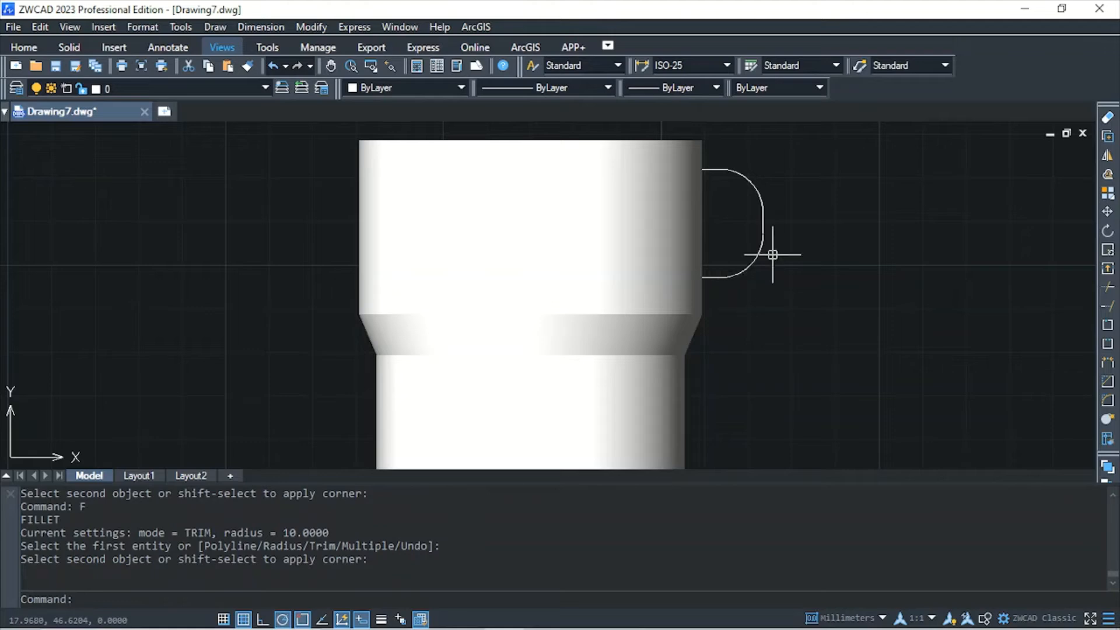
# Join the three lines and two fillet arcs of the handle outline into one polyline
pyautogui.write('j')
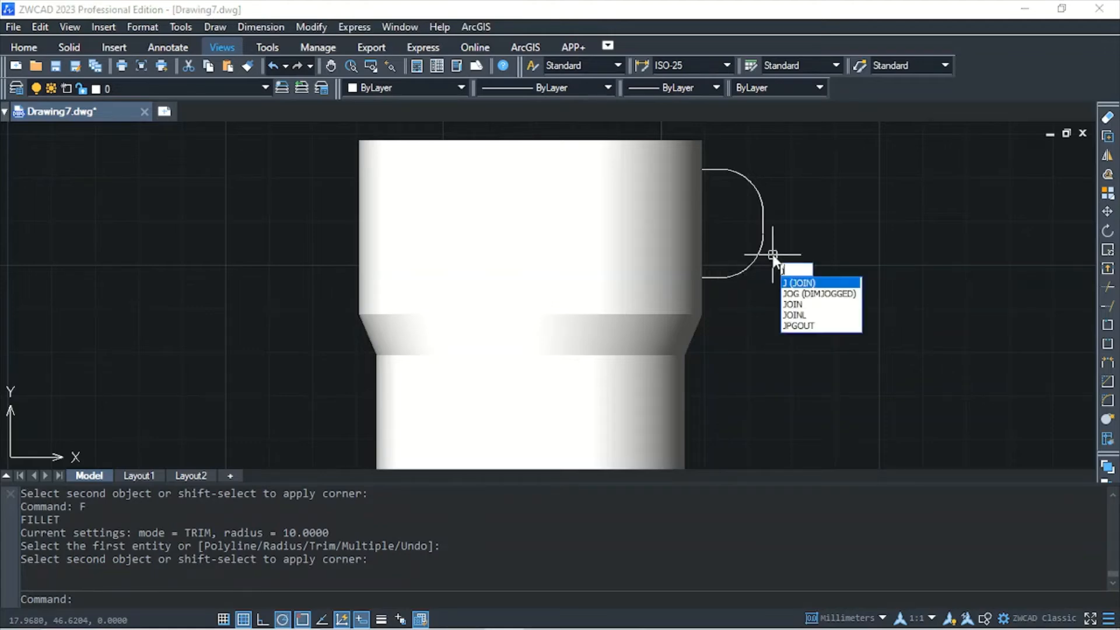
pyautogui.press('Return')
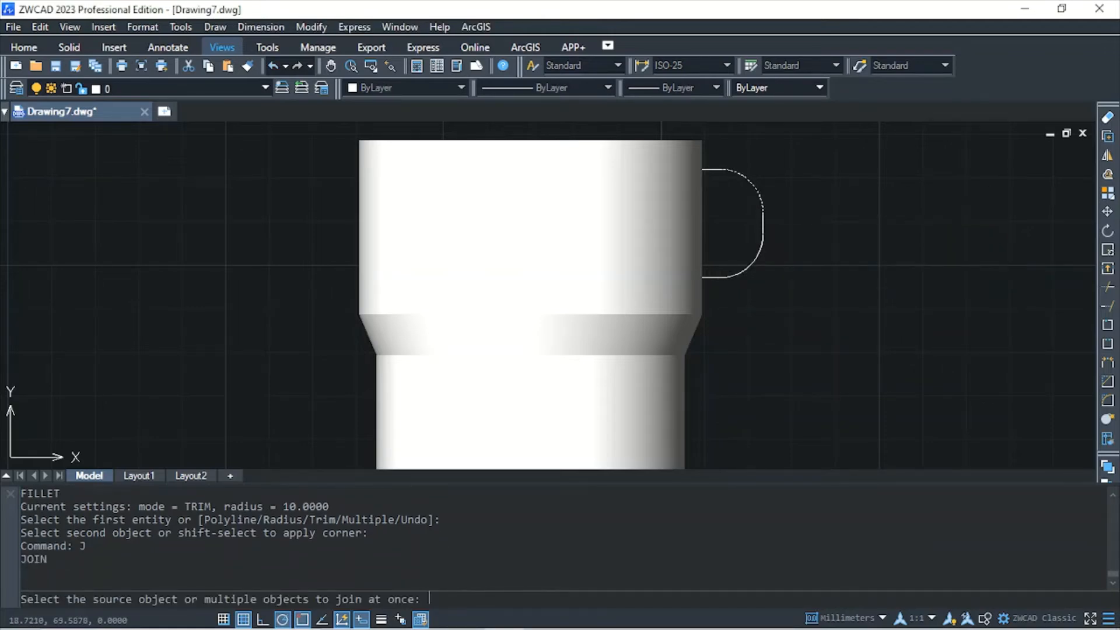
pyautogui.click(721, 173)
pyautogui.click(722, 173)
pyautogui.click(722, 172)
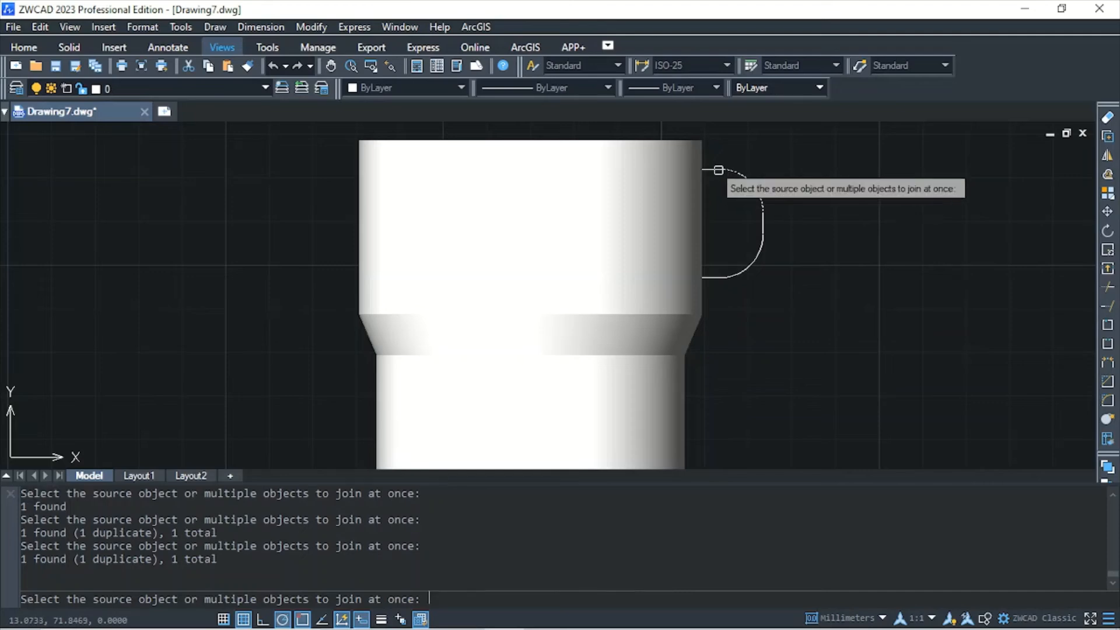
pyautogui.click(764, 241)
pyautogui.click(735, 258)
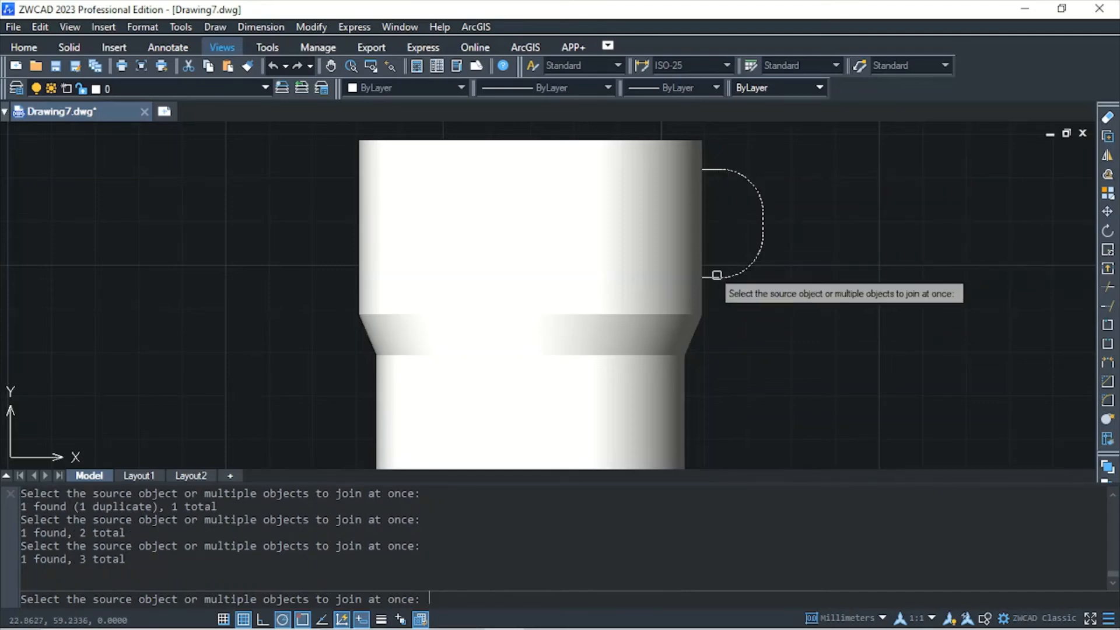
pyautogui.click(715, 277)
pyautogui.click(710, 172)
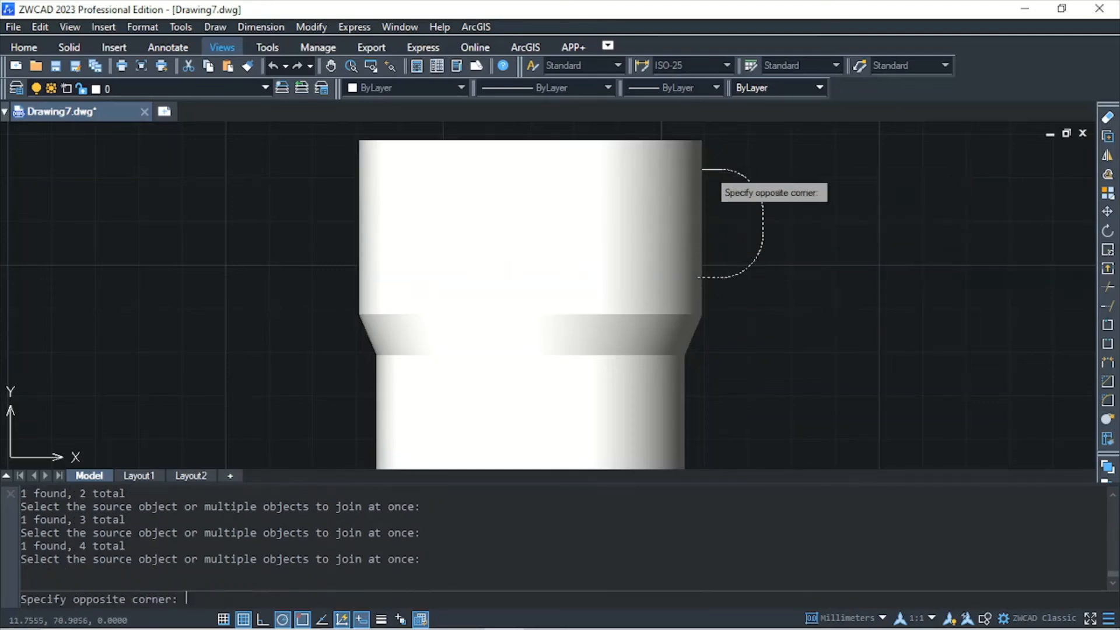
pyautogui.press('Escape')
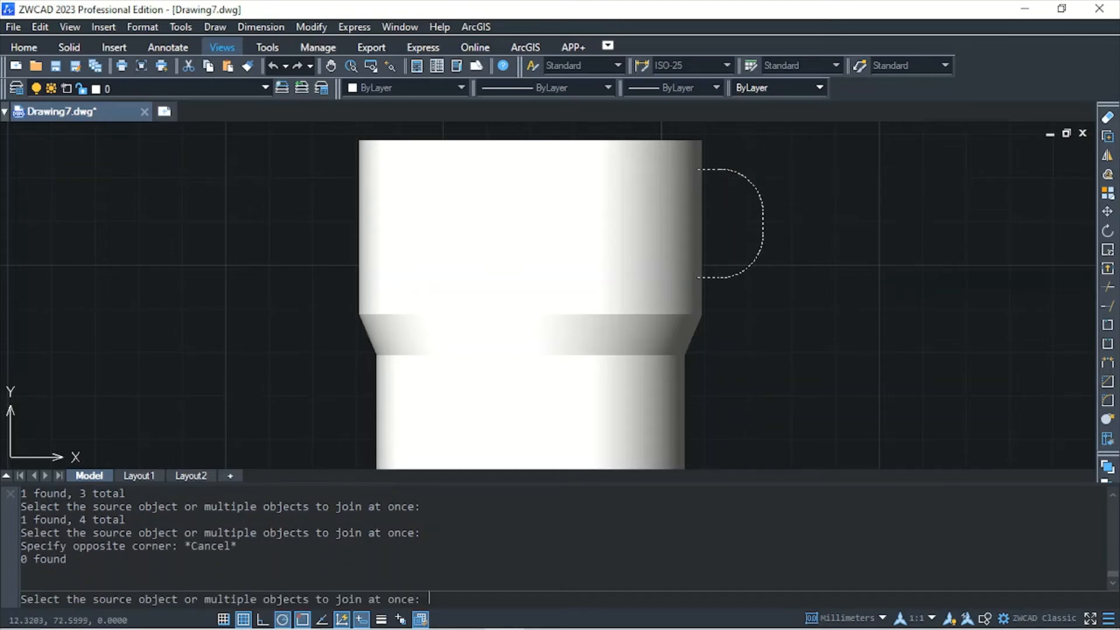
pyautogui.click(715, 170)
pyautogui.press('Return')
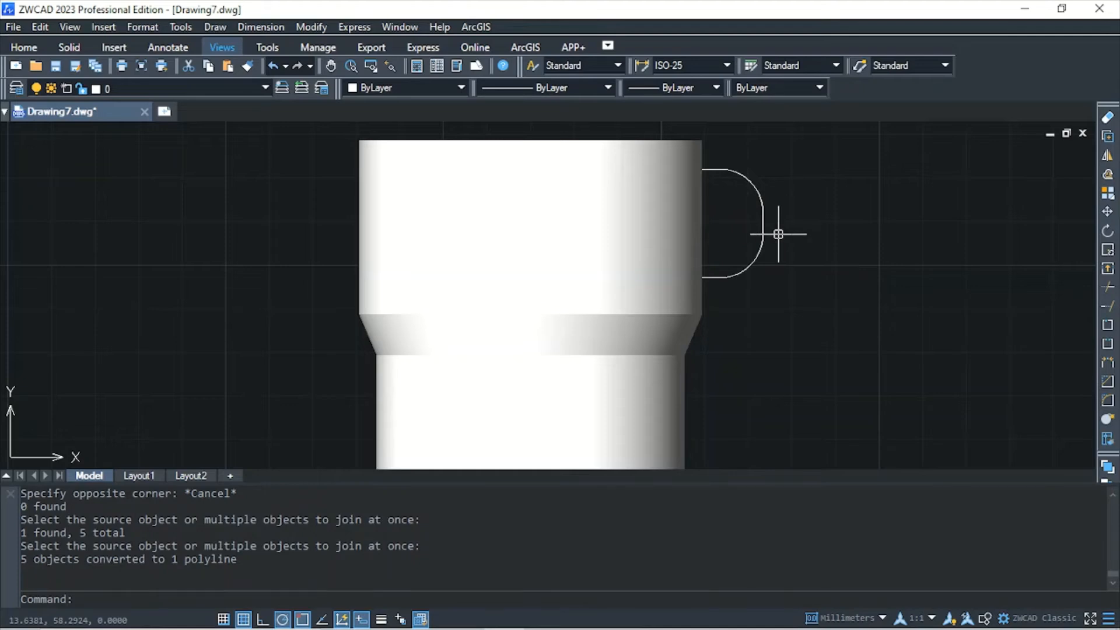
# Draw a circle with a 3 mm radius centred on the upper endpoint of the handle path where it meets the cup
pyautogui.click(689, 215)
pyautogui.click(238, 50)
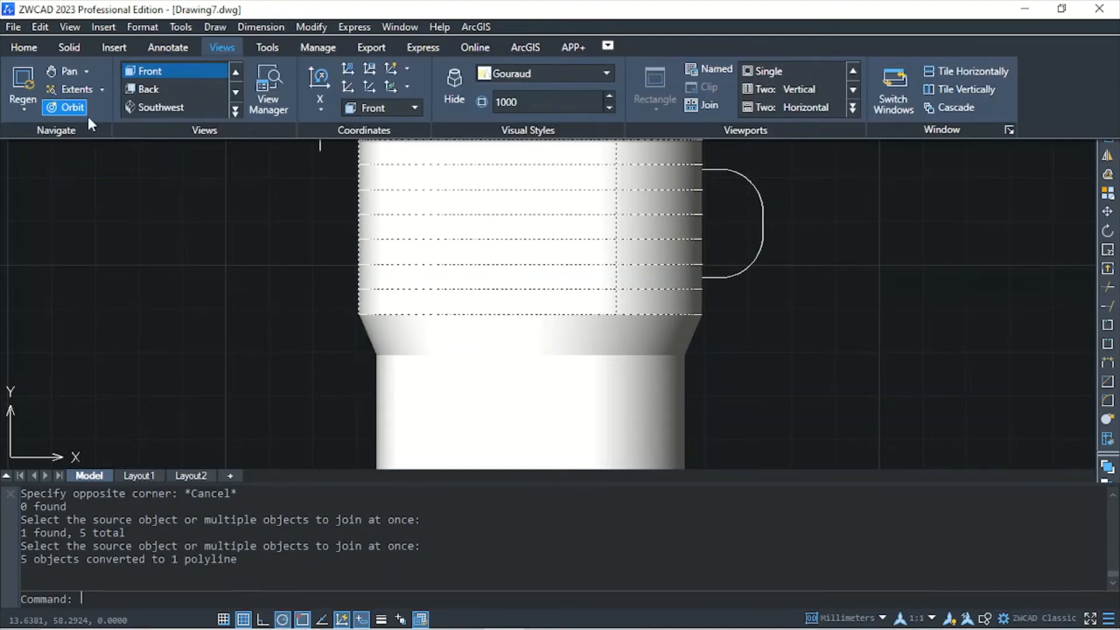
pyautogui.click(71, 107)
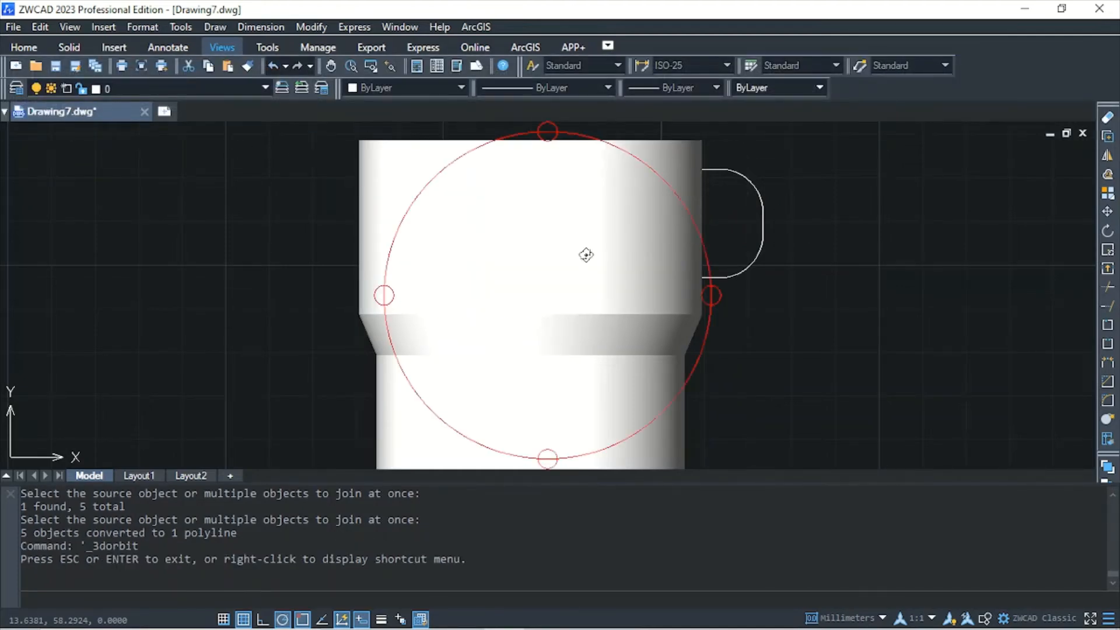
pyautogui.moveTo(570, 255); pyautogui.dragTo(564, 315)
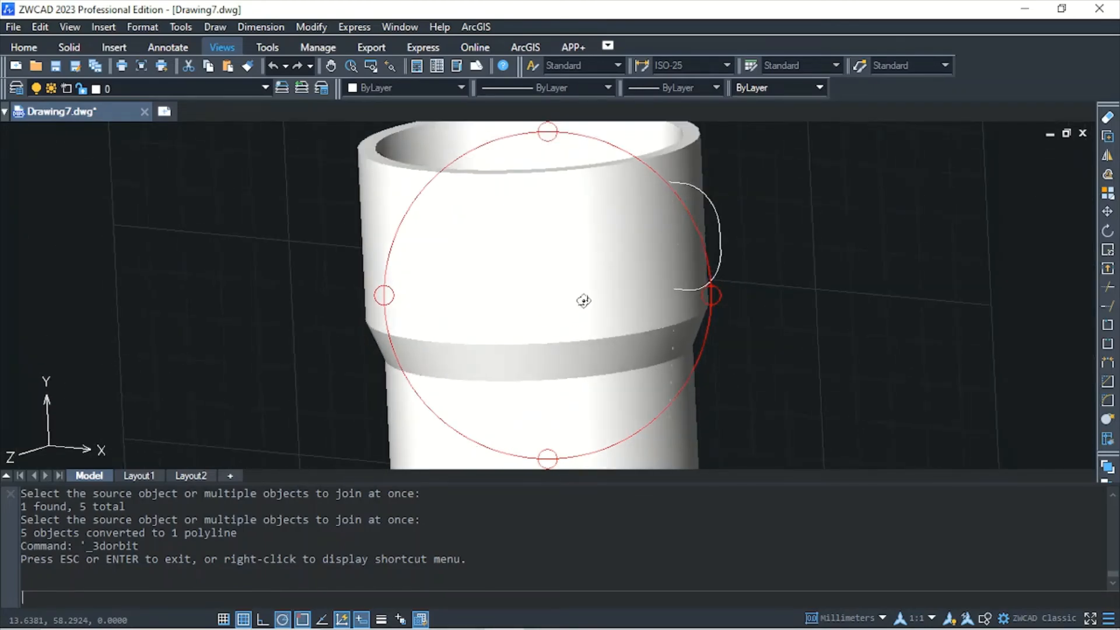
pyautogui.press('Escape')
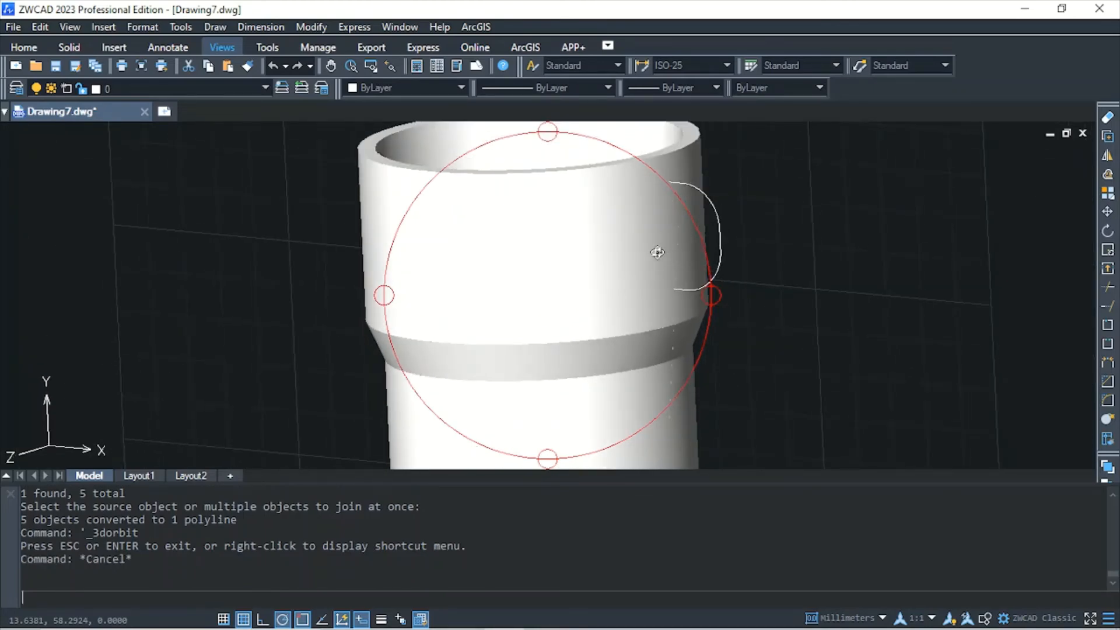
pyautogui.write('c')
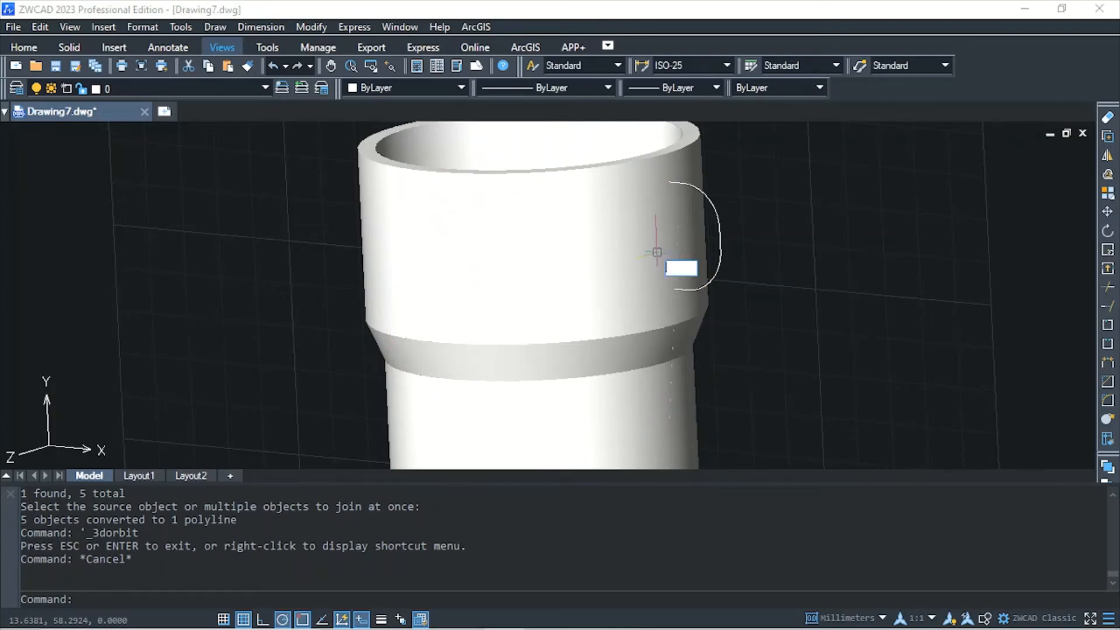
pyautogui.press('Return')
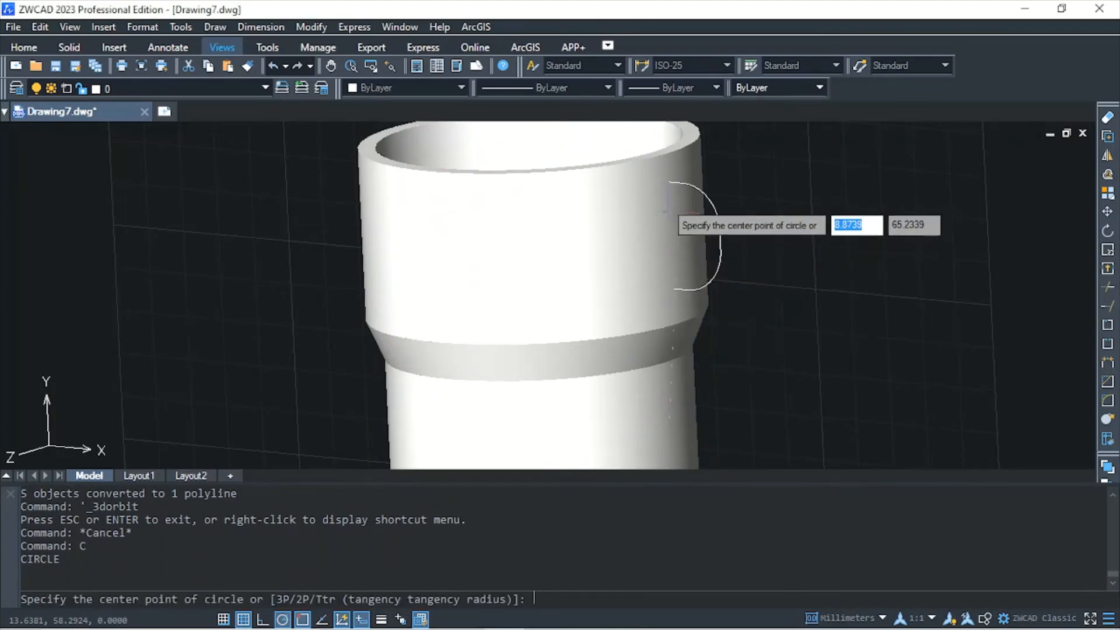
pyautogui.click(665, 181)
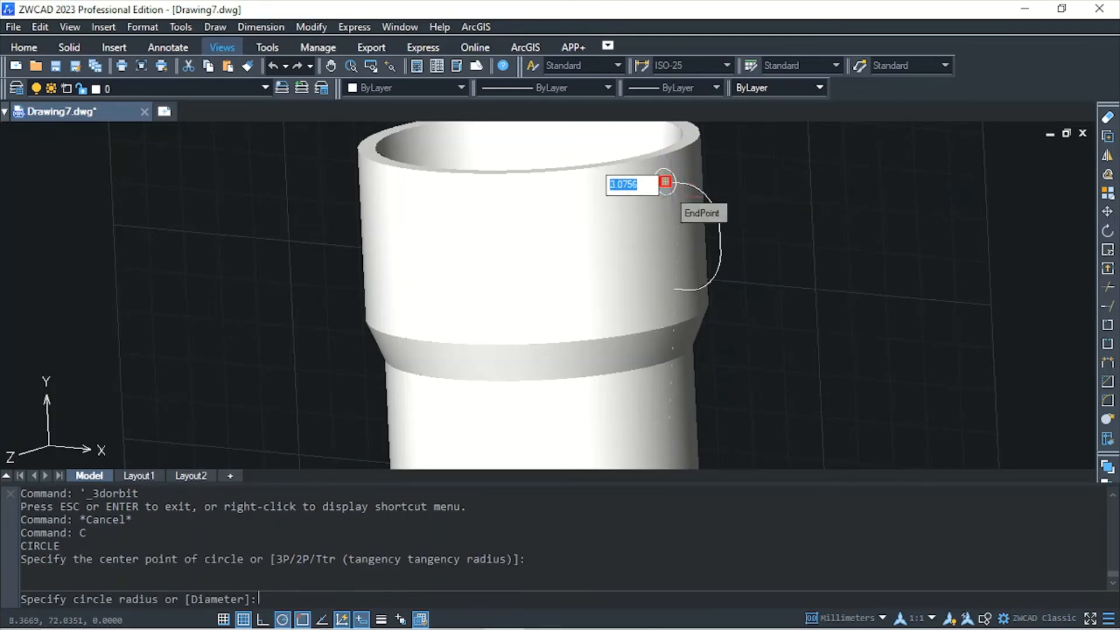
pyautogui.write('3')
pyautogui.press('Return')
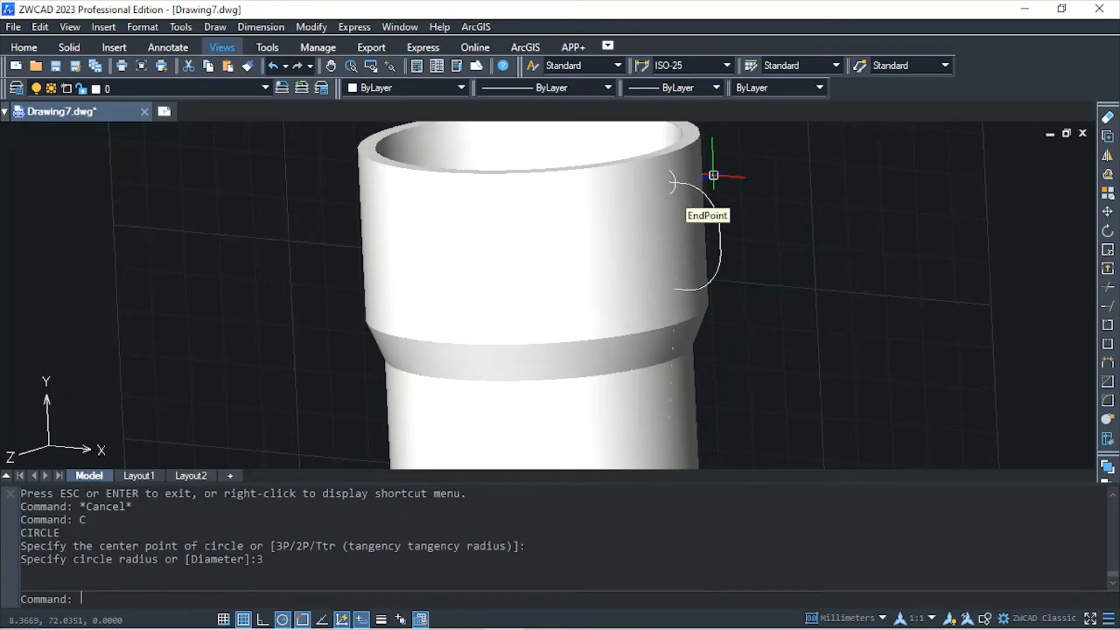
# Sweep the 3 mm radius circle along the joined handle polyline to form the solid cup handle
pyautogui.write('w')
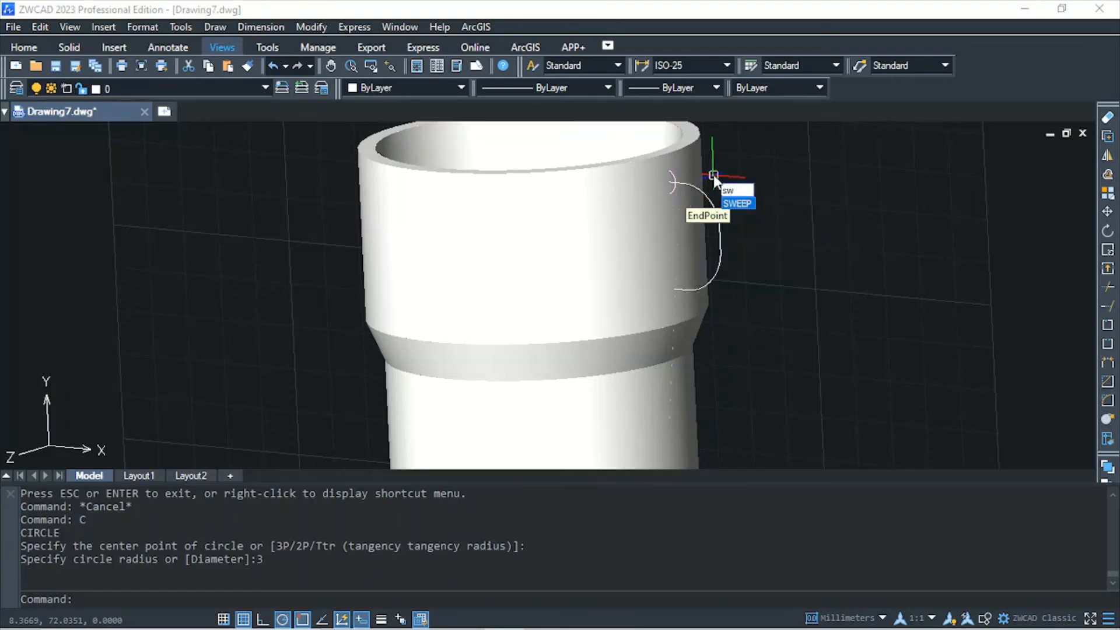
pyautogui.press('Return')
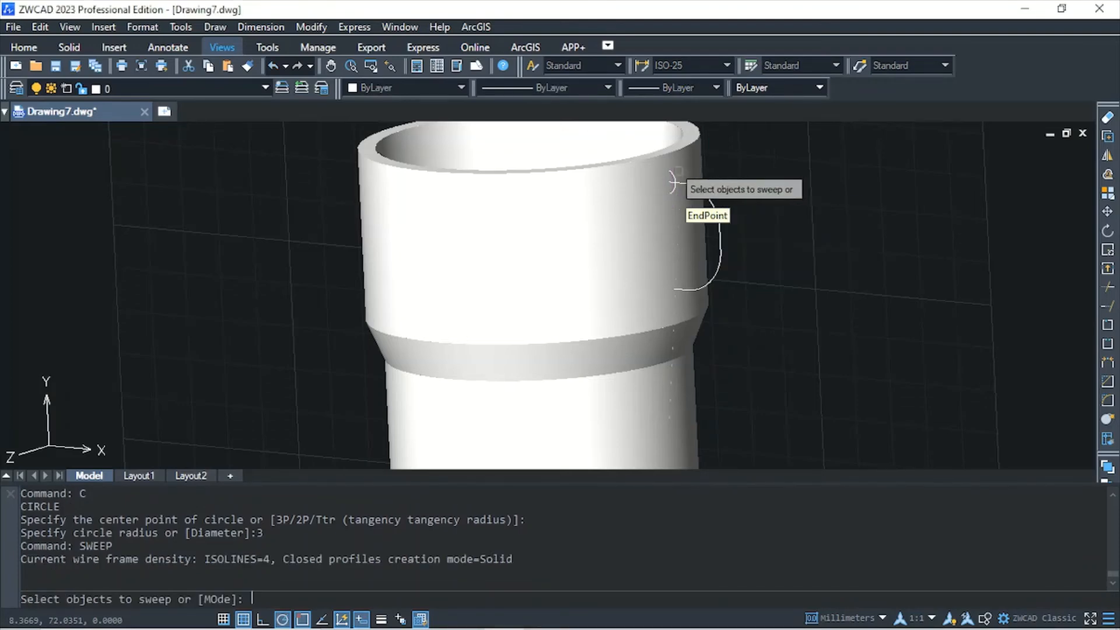
pyautogui.click(670, 181)
pyautogui.press('Return')
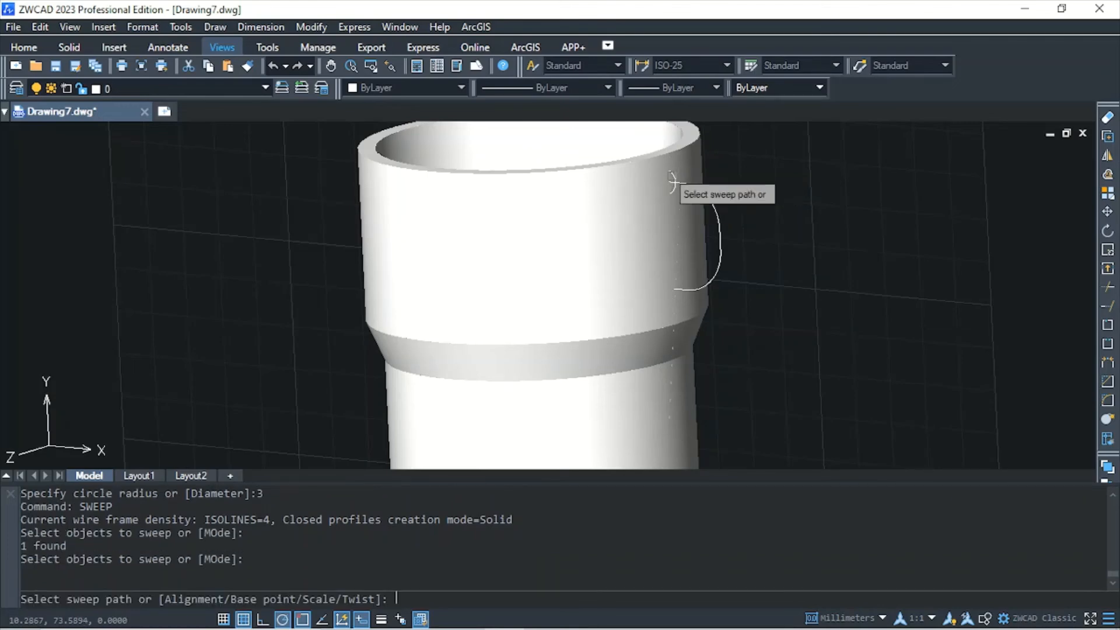
pyautogui.click(702, 194)
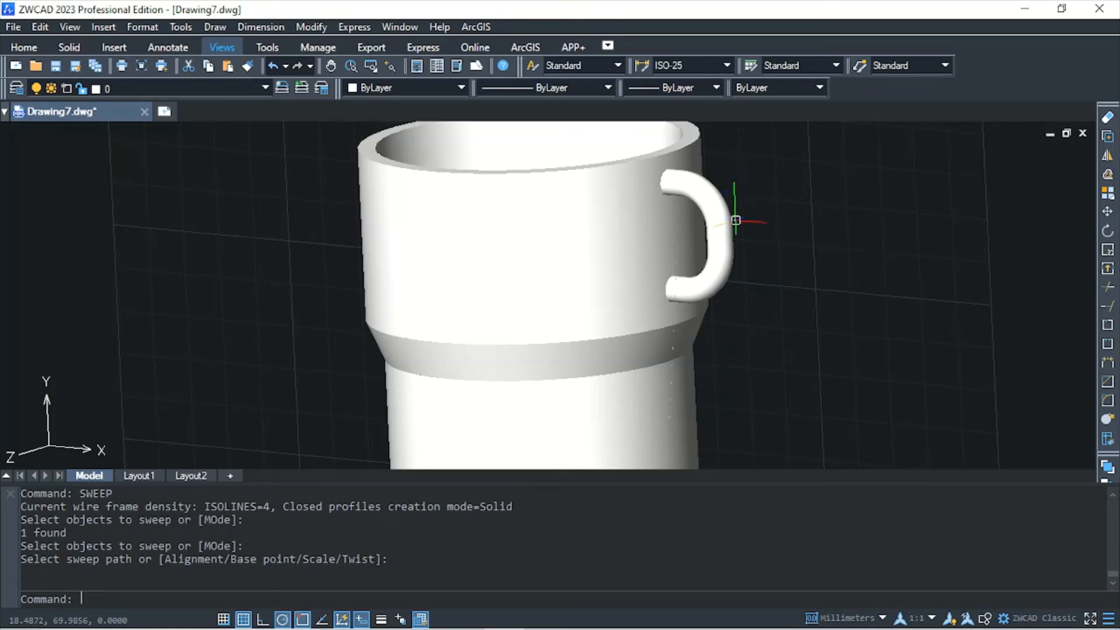
# Switch to the Southwest isometric view and orbit around the whole cup to inspect its body and handle
pyautogui.scroll(-3, 763, 227)
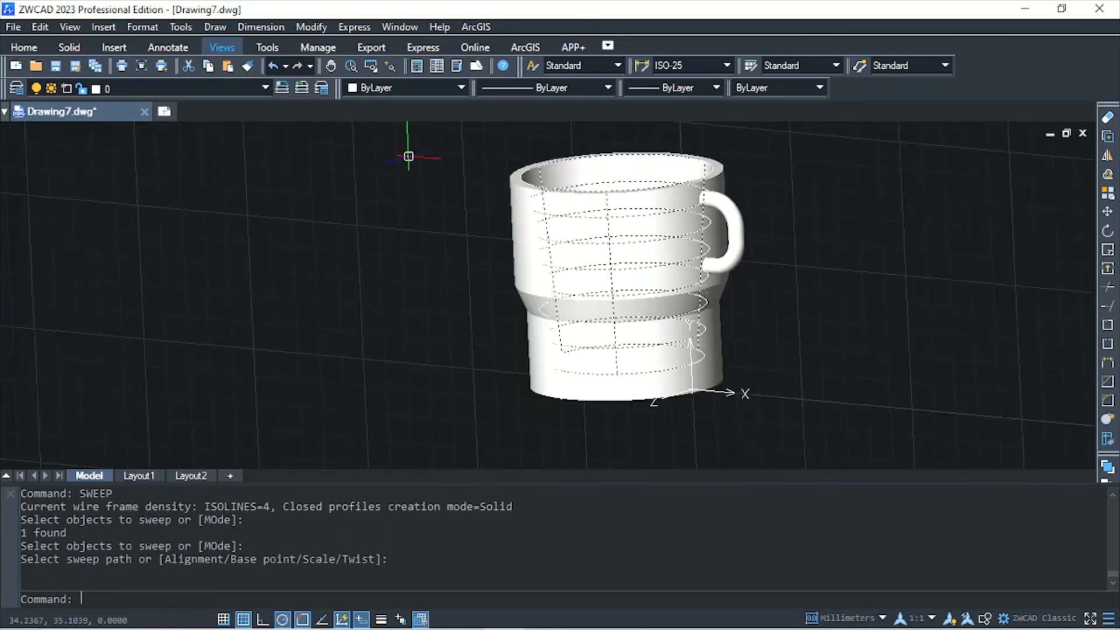
pyautogui.click(205, 47)
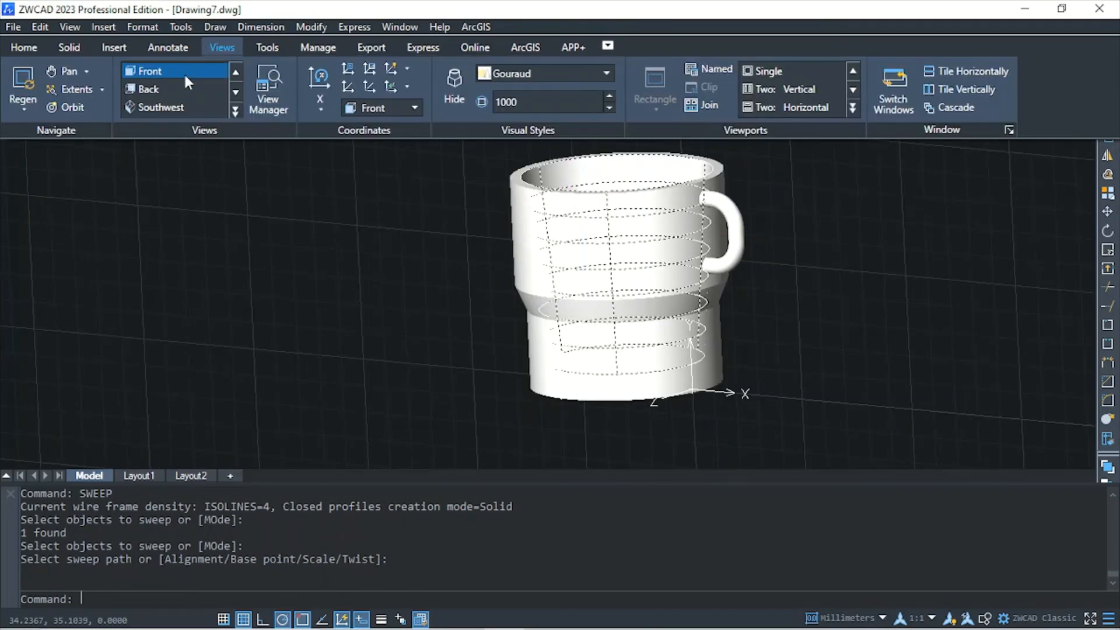
pyautogui.click(182, 109)
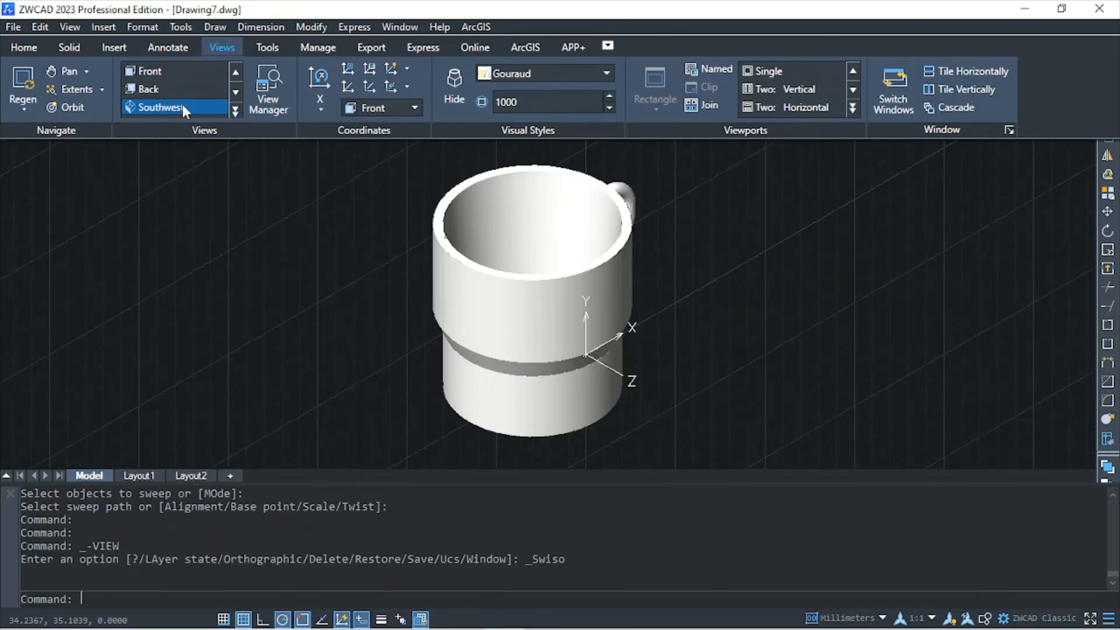
pyautogui.click(58, 108)
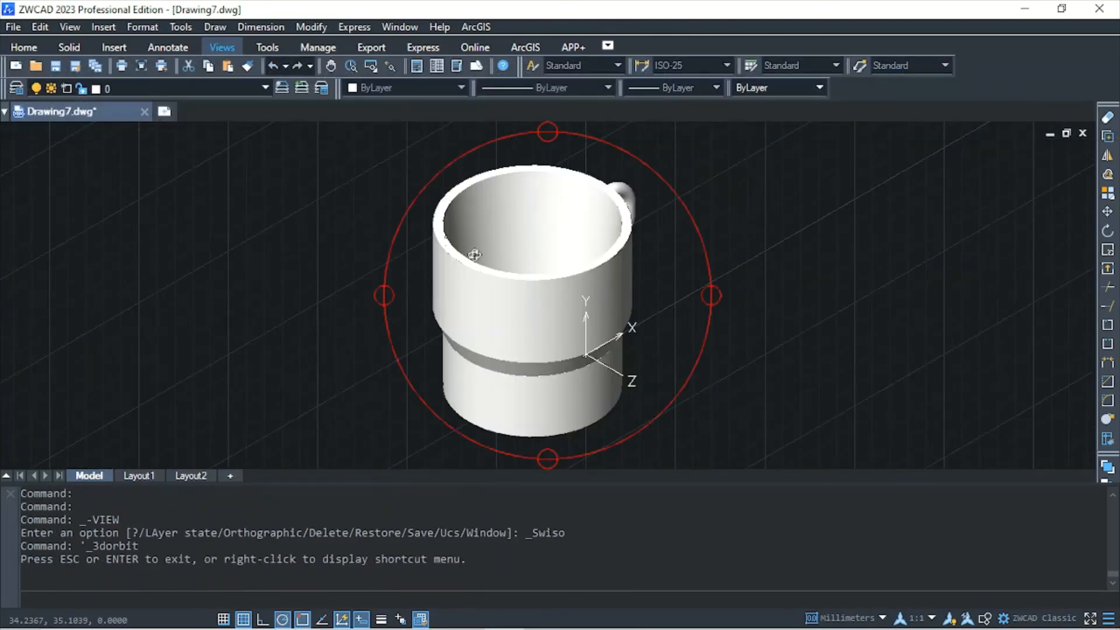
pyautogui.moveTo(652, 325); pyautogui.dragTo(575, 333)
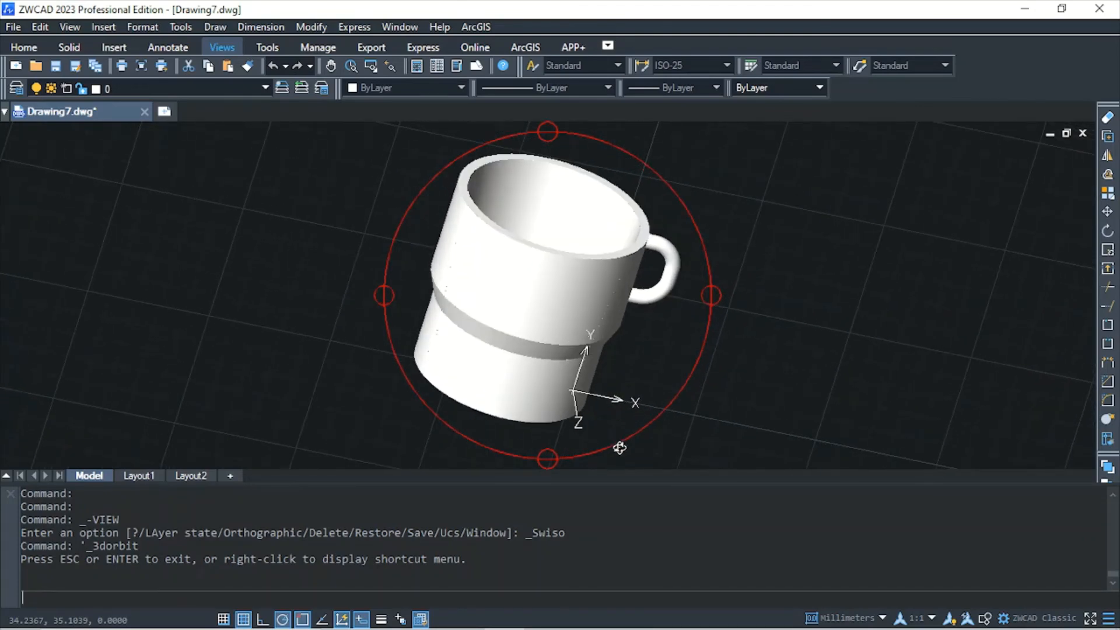